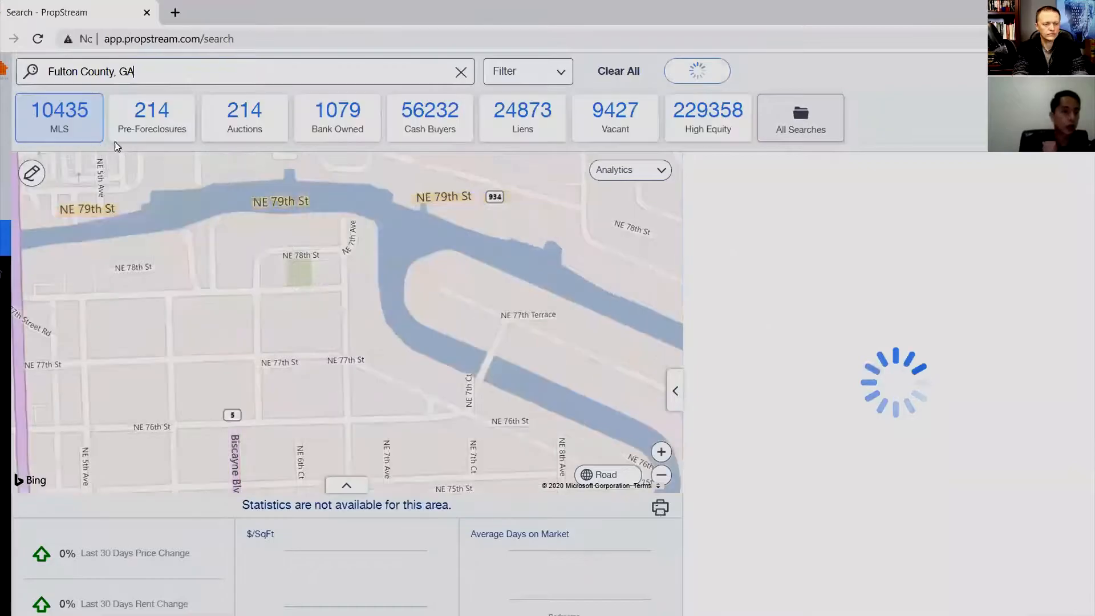
Search for properties in Chicago, IL and highlight the count of unique properties
double_click(834, 174)
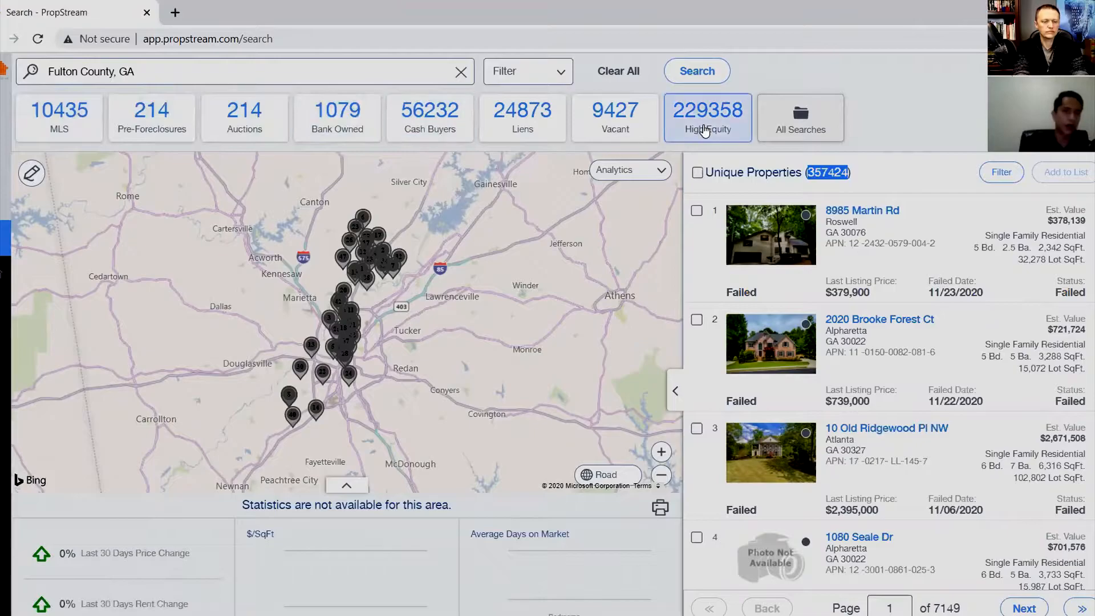
left_click(194, 71)
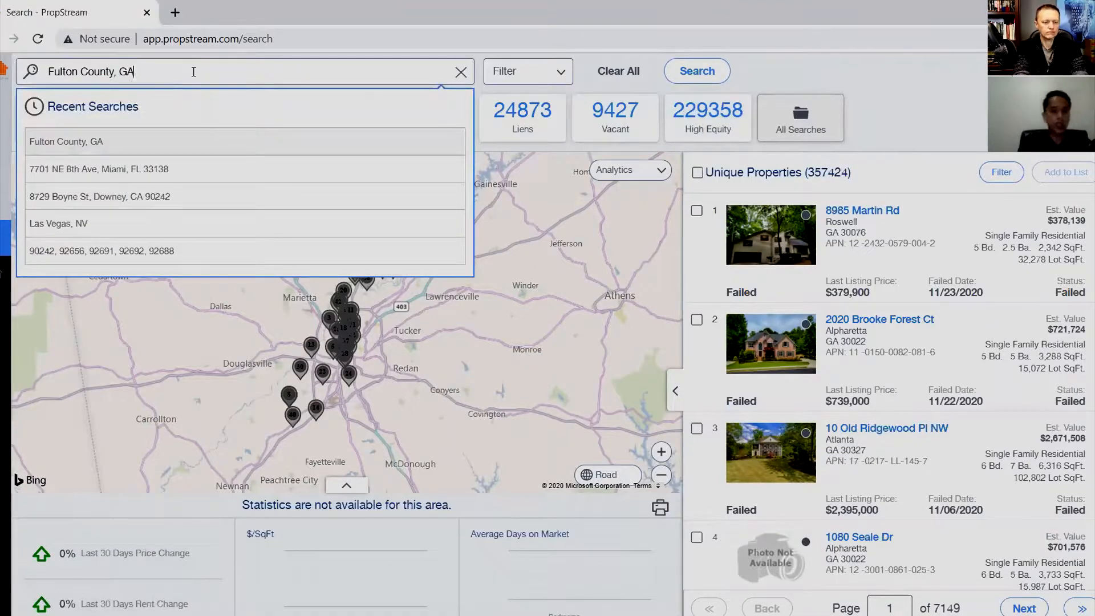
triple_click(194, 72)
type("Chicago")
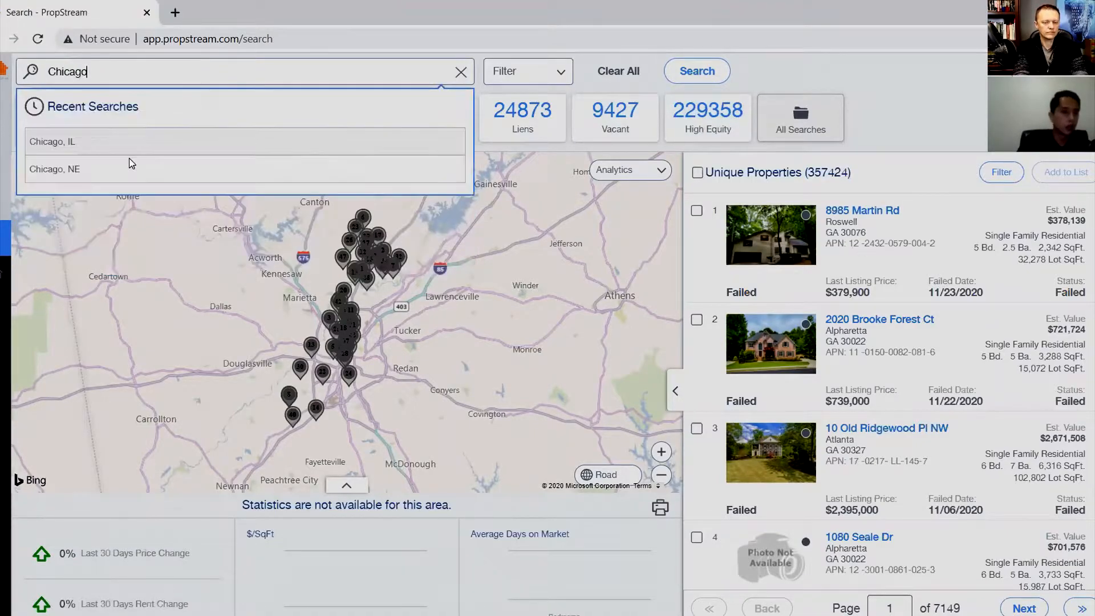
left_click(132, 144)
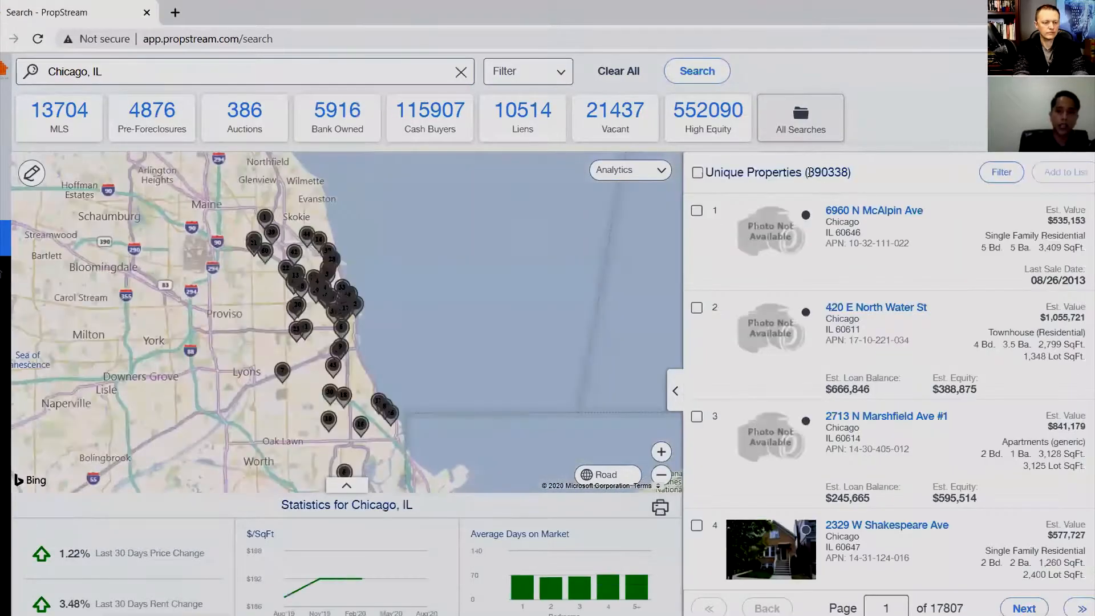
left_click_drag(808, 172, 850, 173)
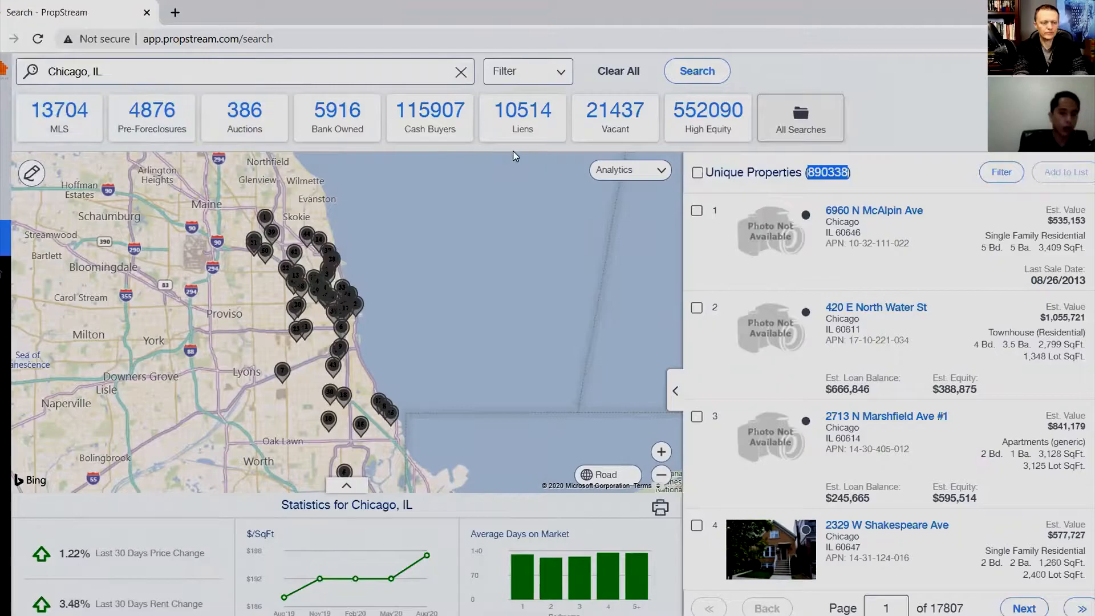
Replace the location with zip code 90242 and search for properties in 90242, CA
left_click(182, 75)
triple_click(183, 75)
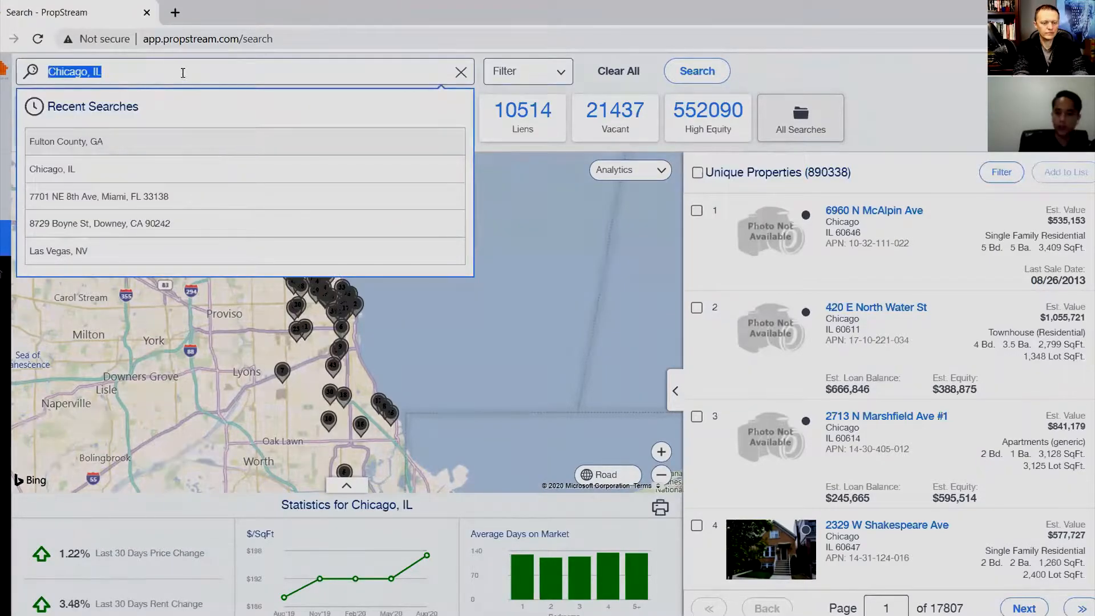
type("90242")
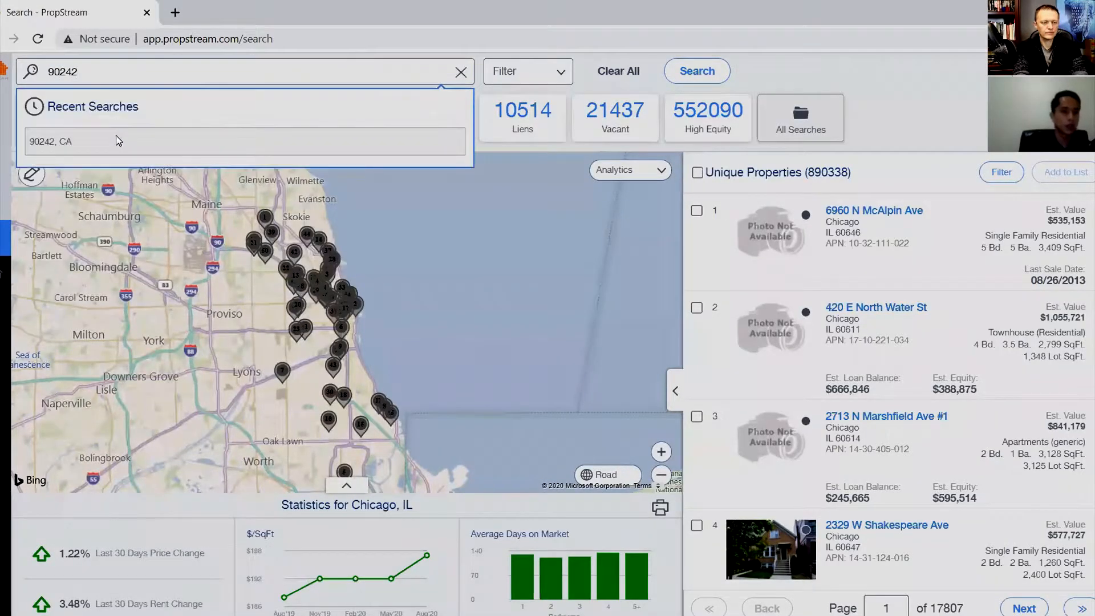
left_click(119, 141)
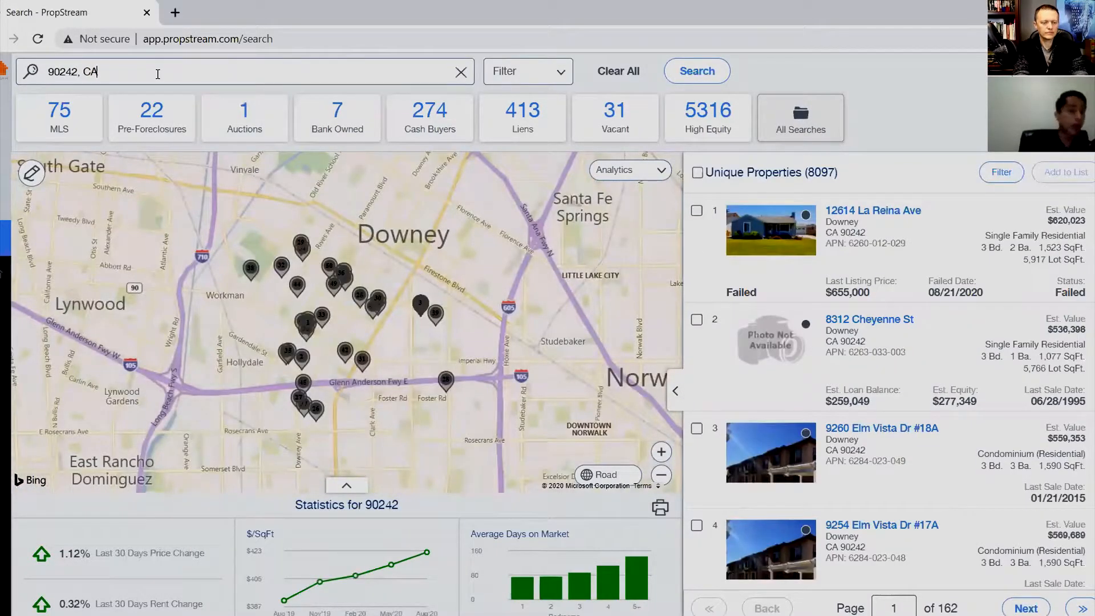
Extend the location search to two zip codes, 90242 and 92656, and run it
key("BackSpace")
key("BackSpace")
key("BackSpace")
key("BackSpace")
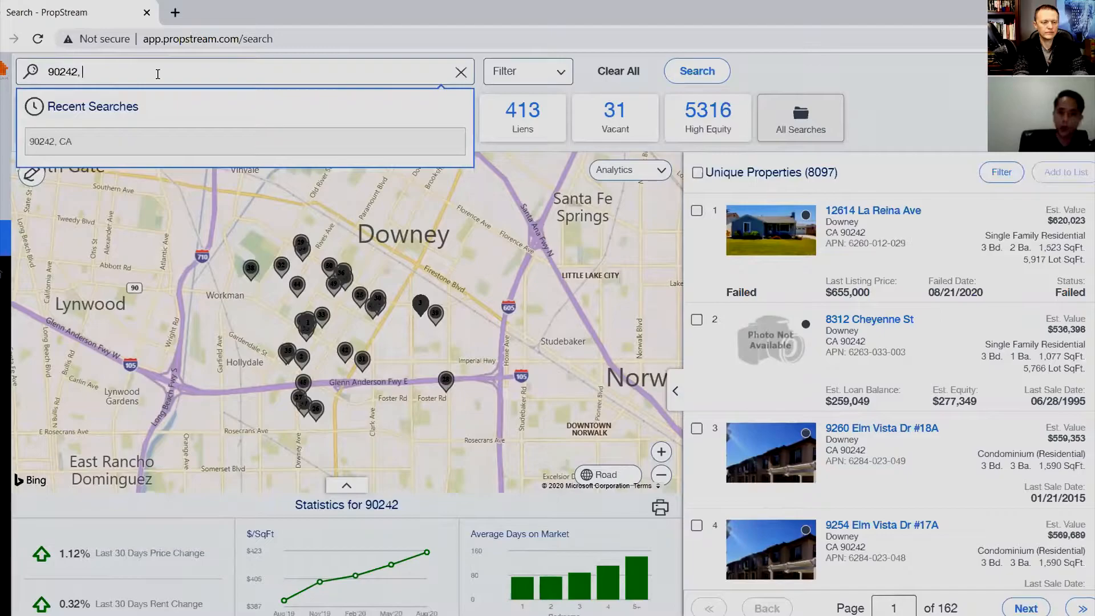
type("92656")
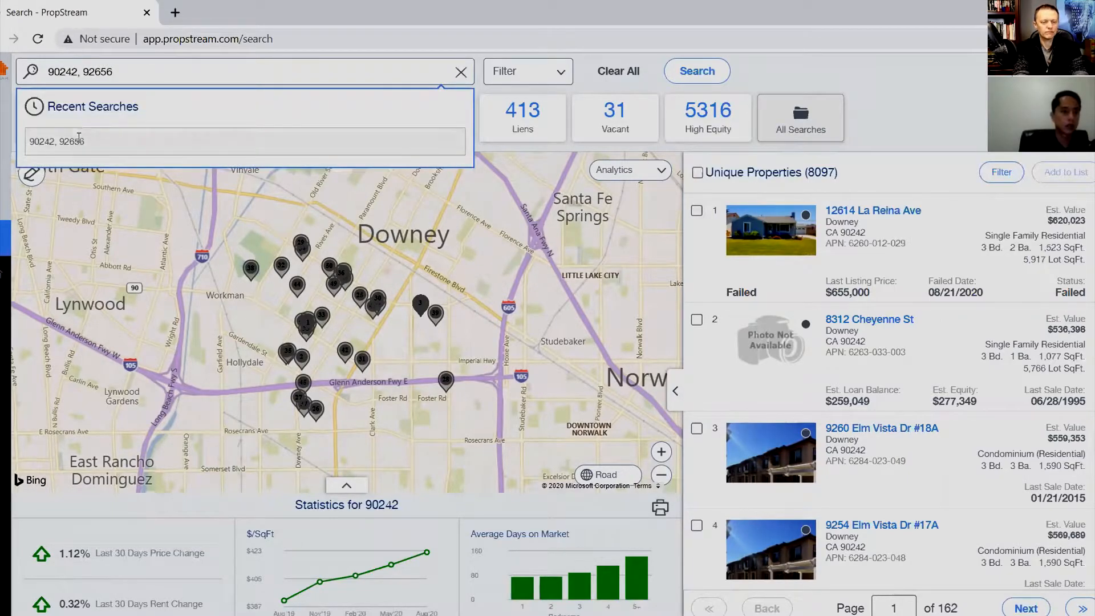
left_click(79, 140)
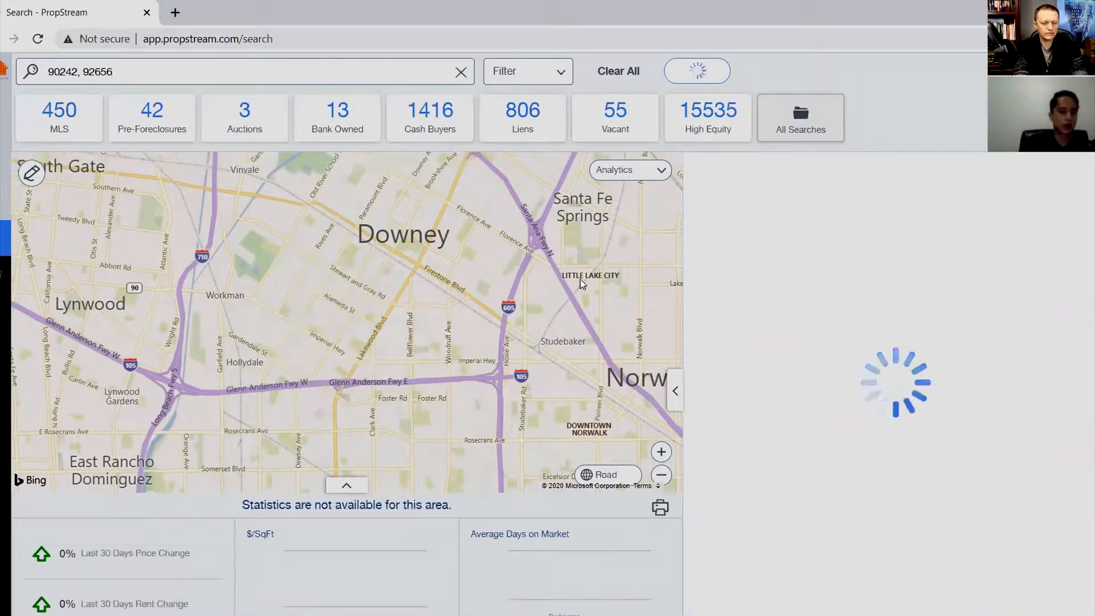
Clear the search, draw a four-sided area over Bellflower between Lakewood Blvd and Woodruff Ave south of Rosecrans Ave, and search it
left_click(618, 71)
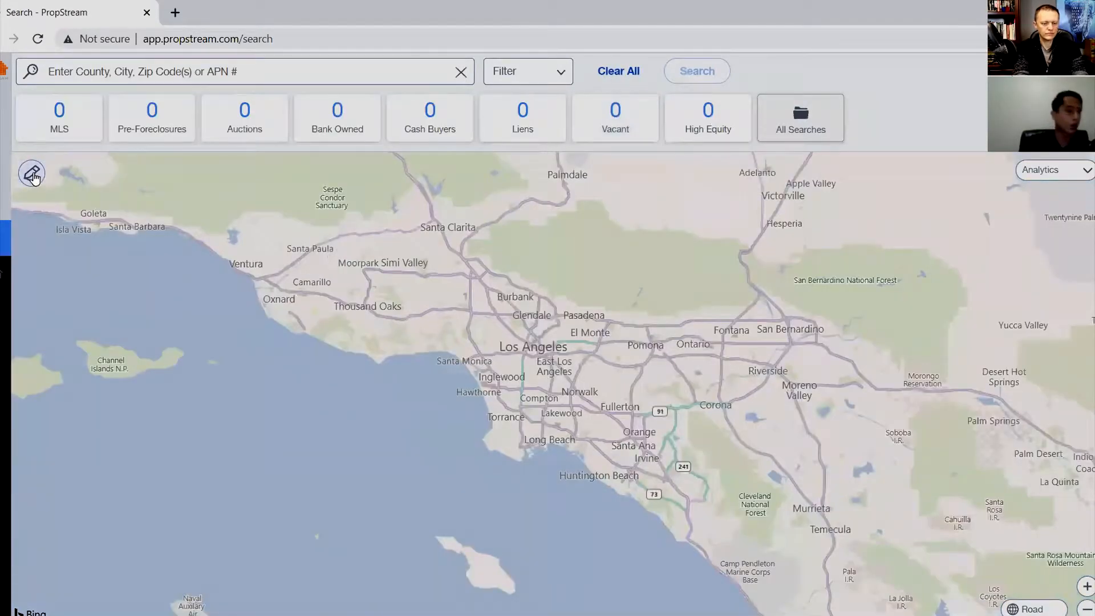
scroll(592, 399, "up", 5)
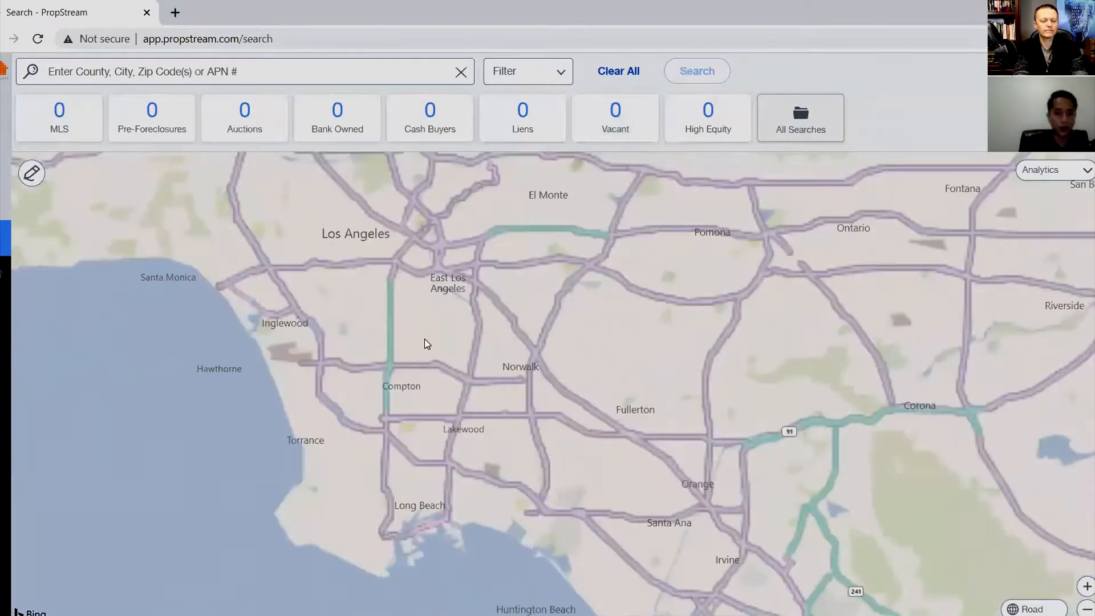
scroll(343, 410, "up", 2)
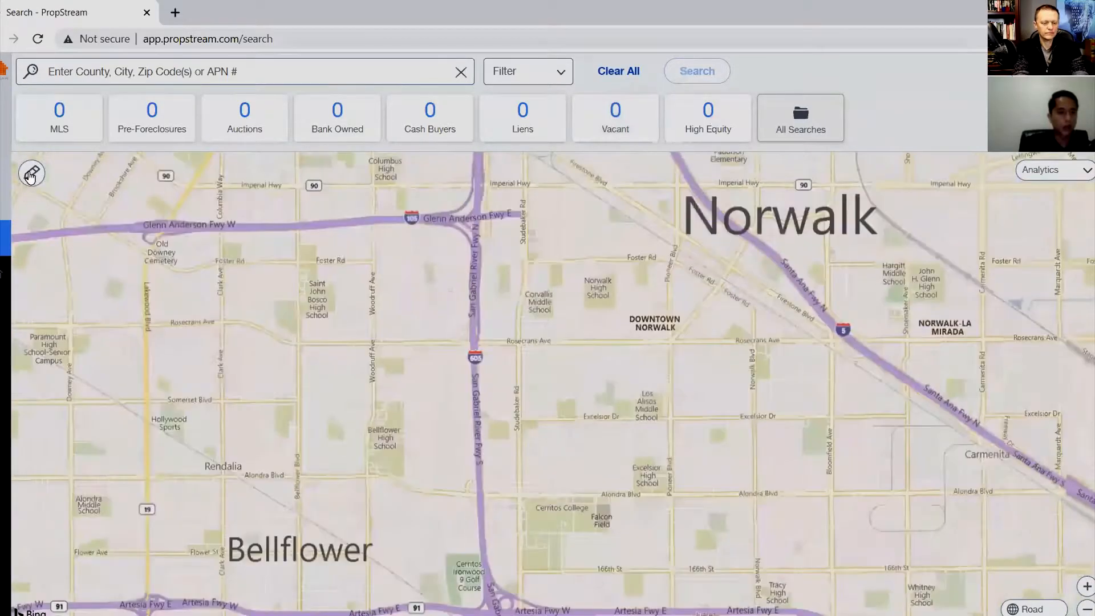
left_click(32, 173)
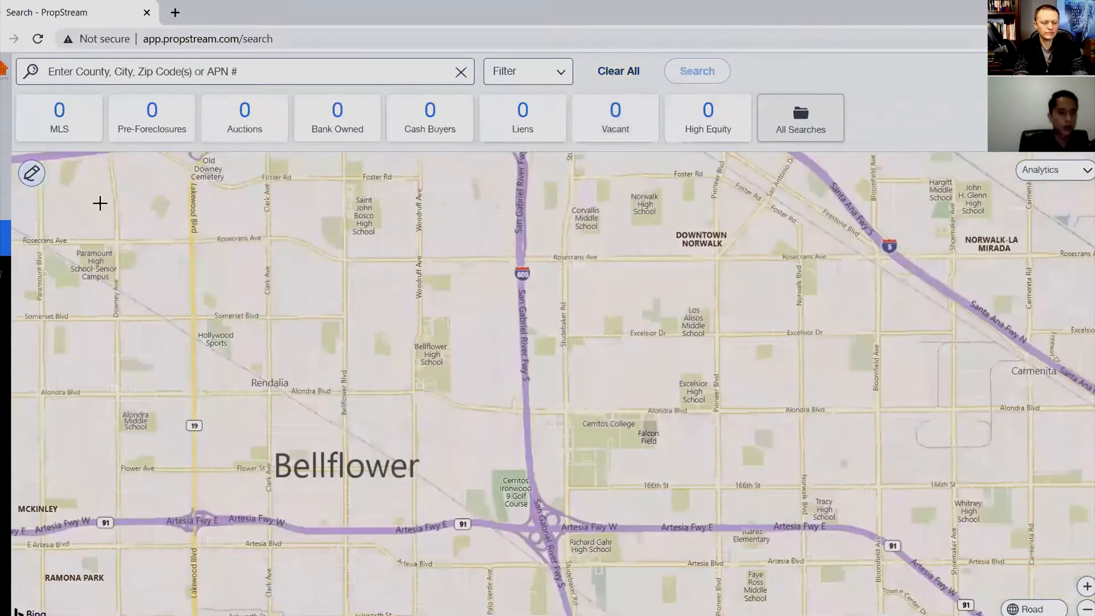
left_click(193, 243)
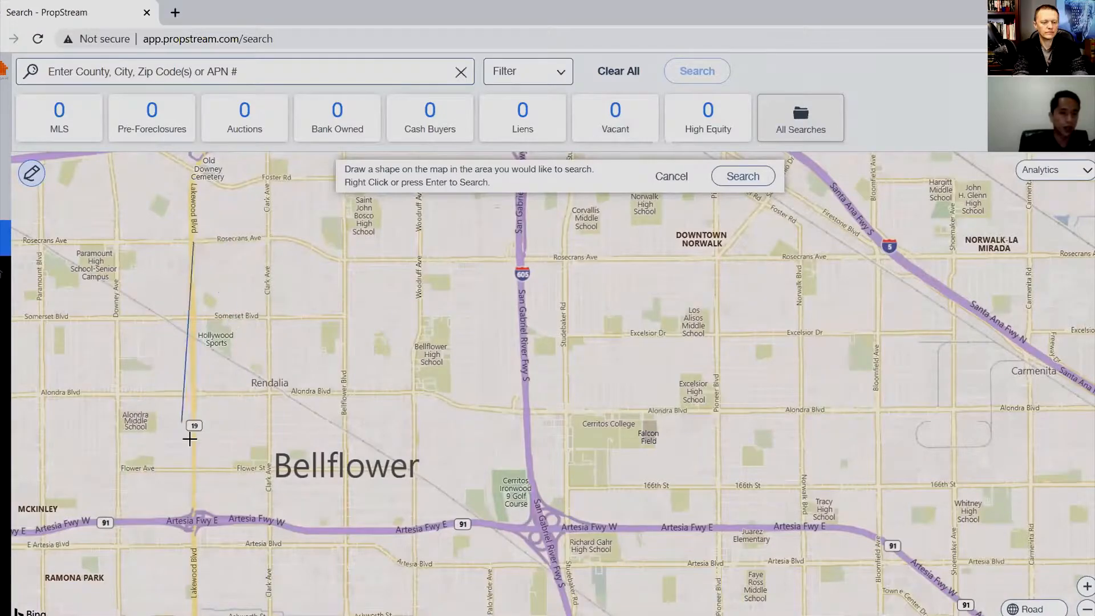
left_click(194, 461)
left_click(416, 394)
left_click(416, 258)
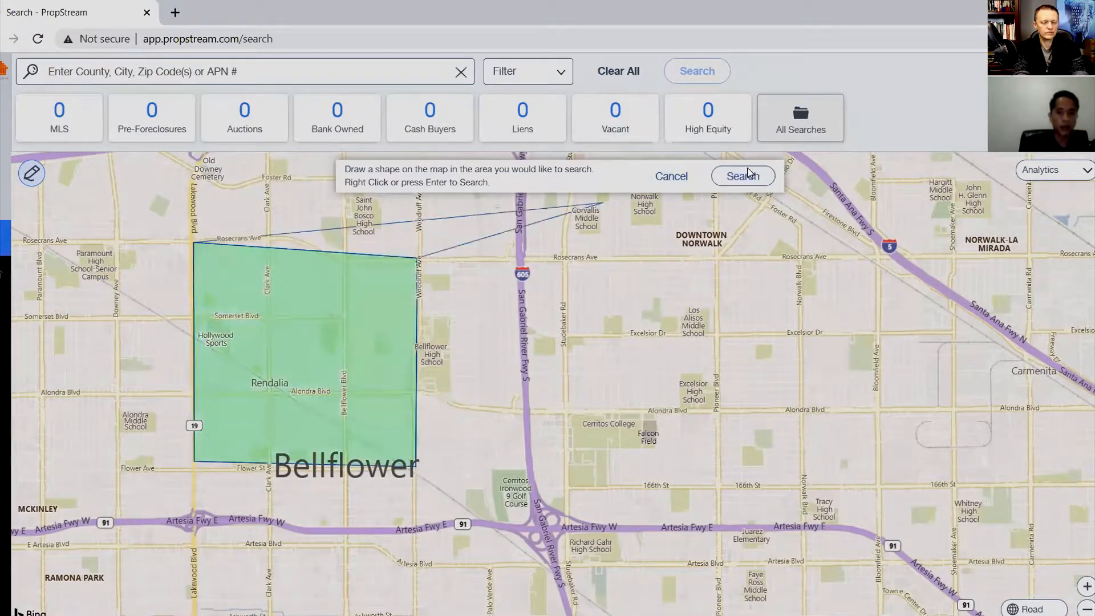
left_click(749, 173)
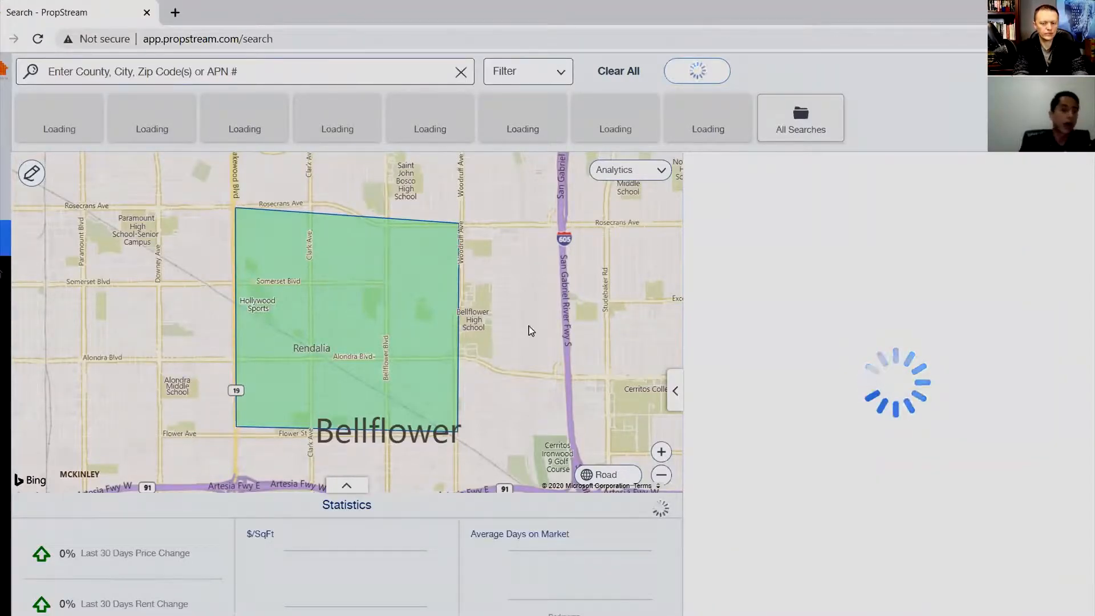
Clear the drawn-area search and rerun the recent search for Chicago, IL
left_click(620, 73)
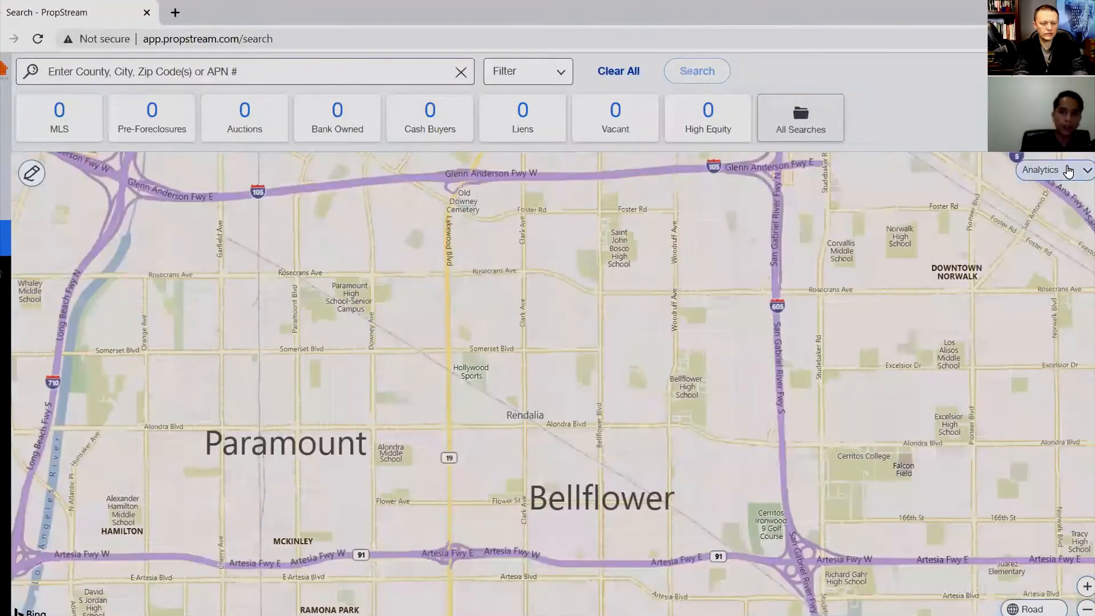
scroll(914, 319, "down", 1)
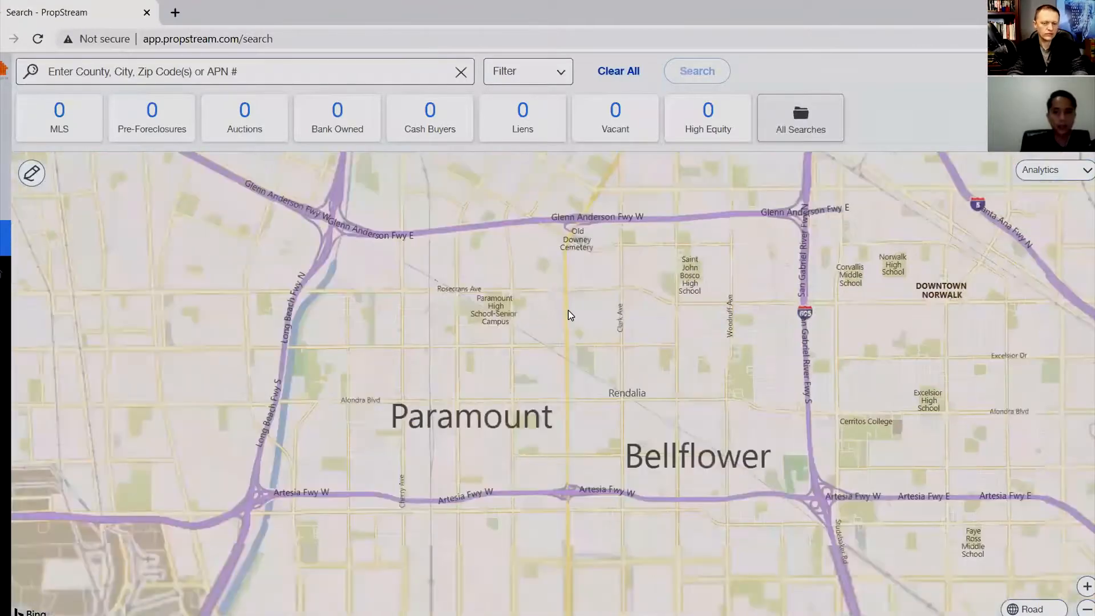
scroll(565, 314, "down", 1)
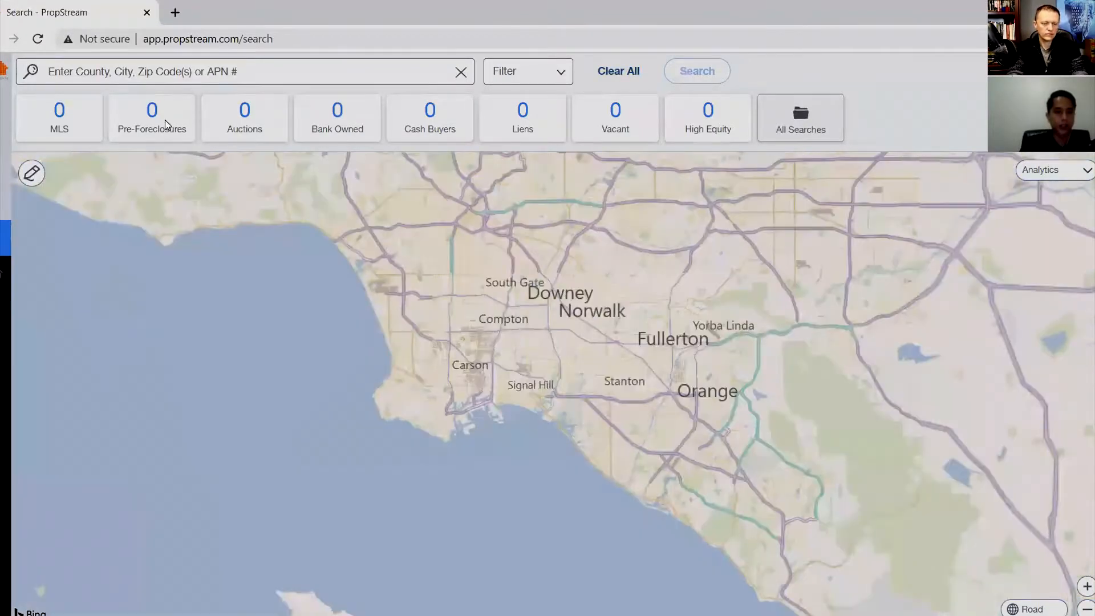
left_click(114, 71)
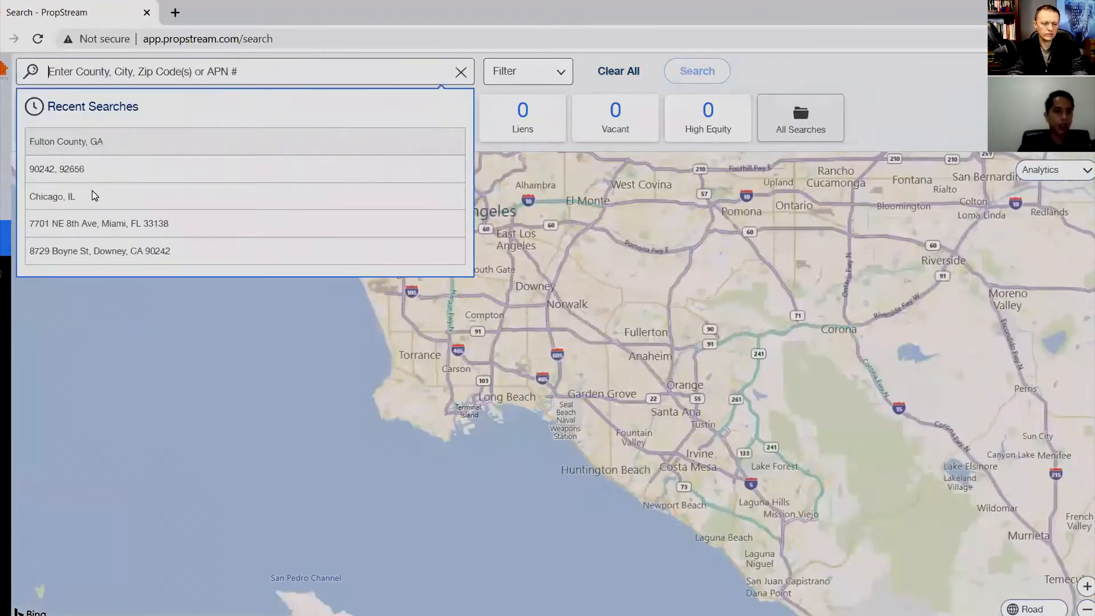
left_click(107, 192)
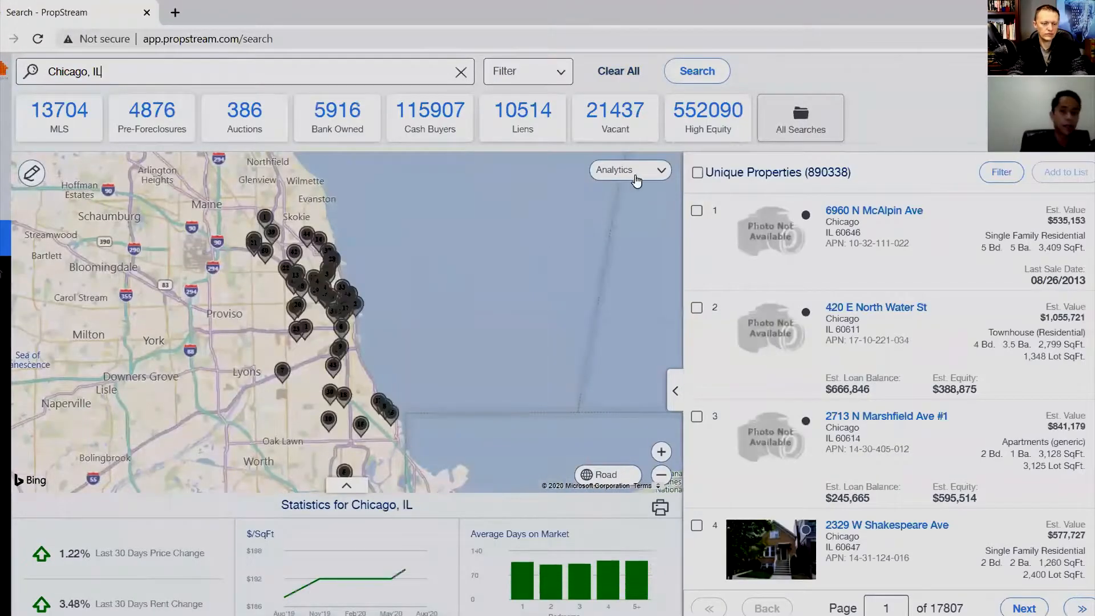
Overlay the 1 Year Growth price heat map on Chicago, focus on the Cicero and West Garfield Park area, and collapse the analytics options
left_click(611, 169)
left_click(582, 198)
left_click(548, 221)
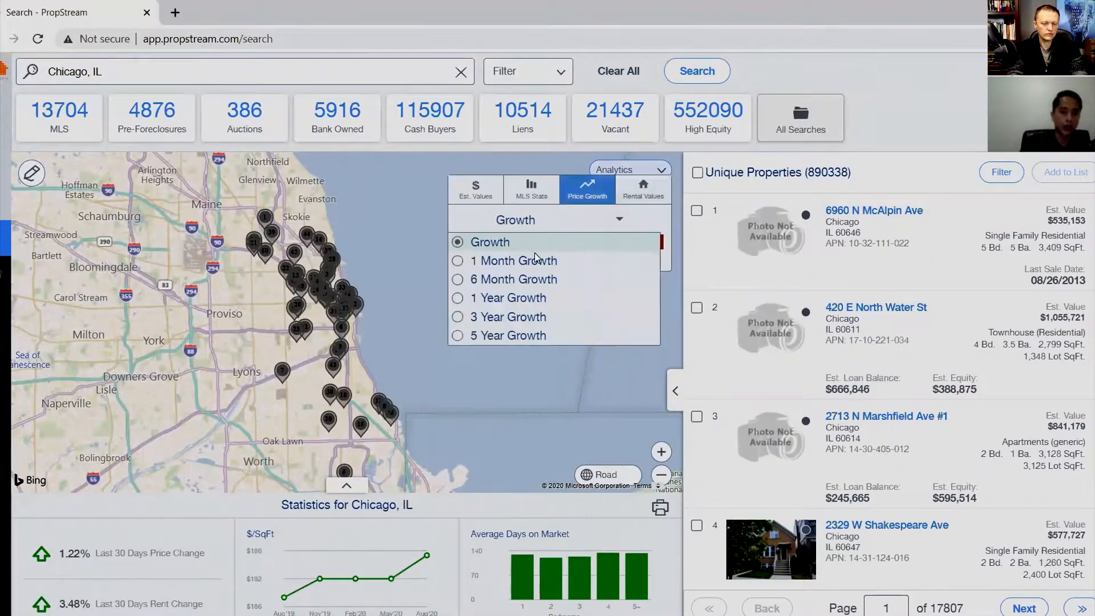
left_click(504, 299)
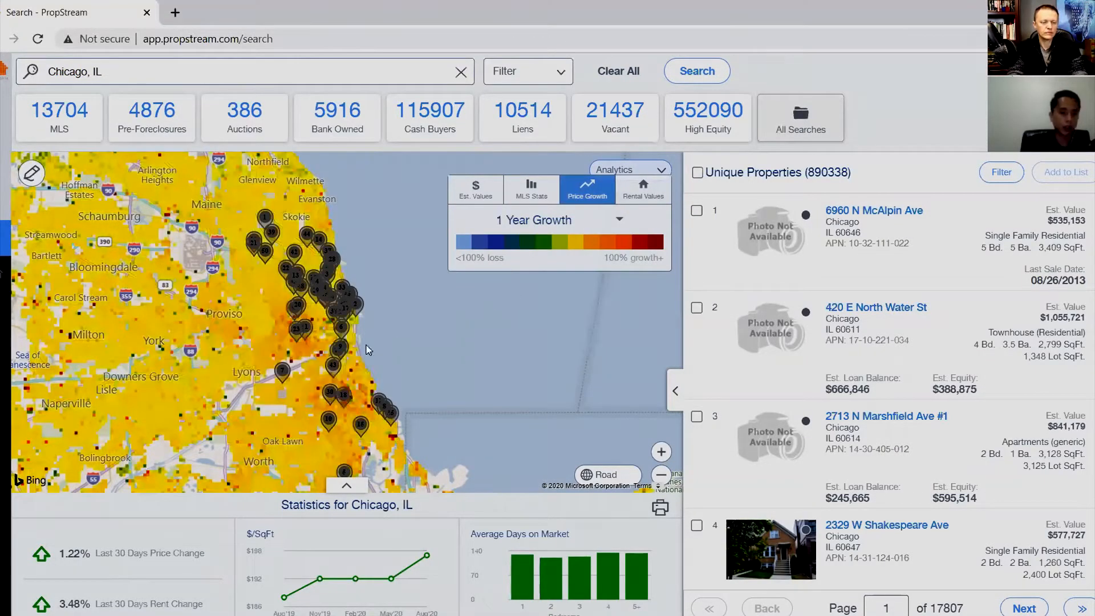
scroll(287, 372, "up", 2)
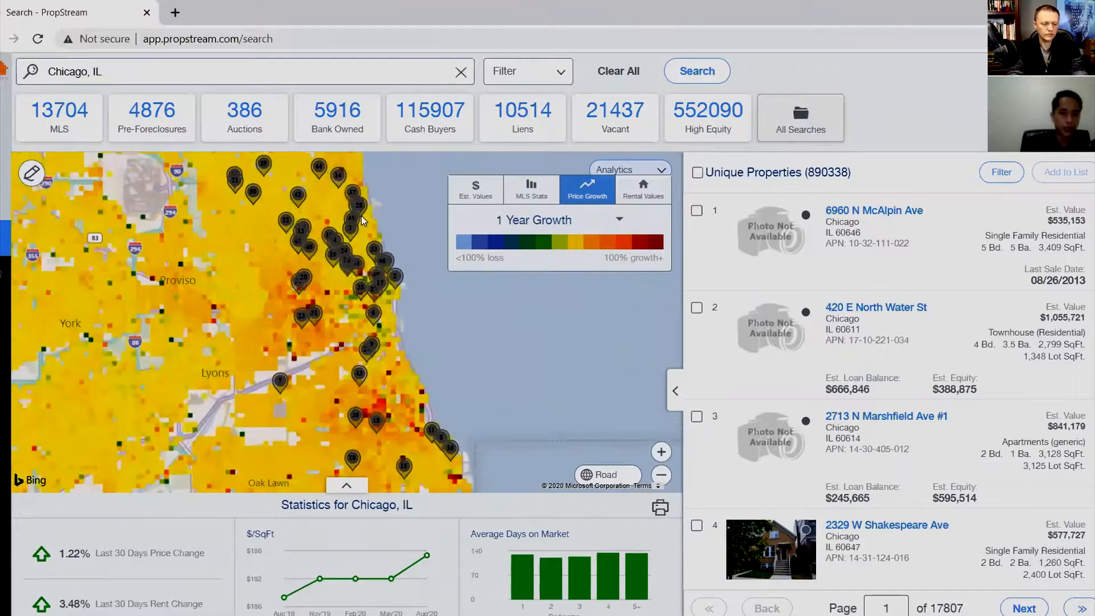
scroll(301, 272, "up", 1)
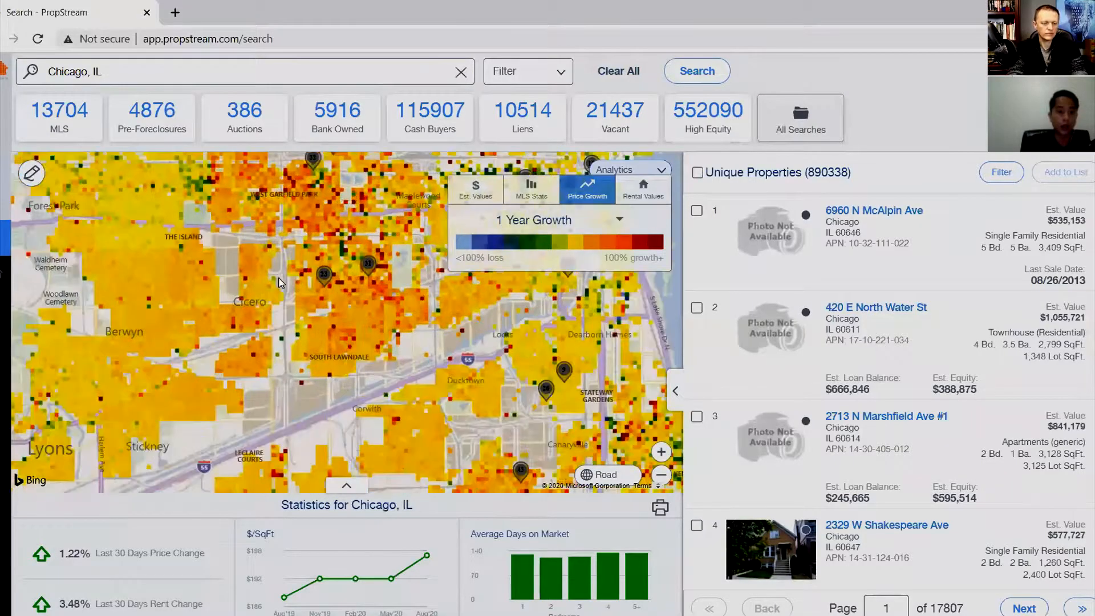
left_click_drag(566, 254, 600, 271)
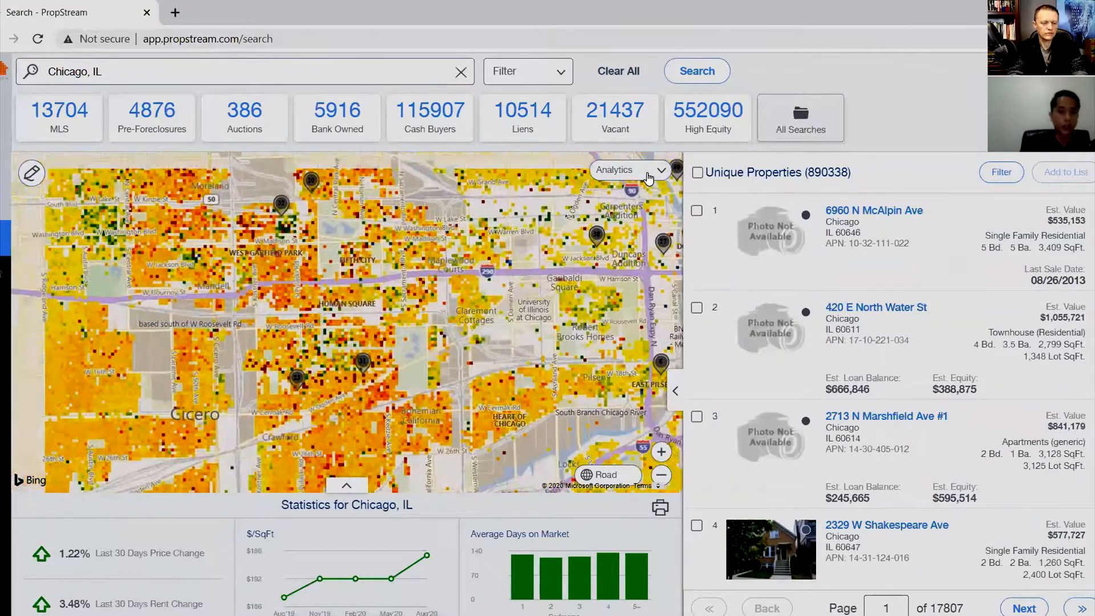
left_click(611, 171)
left_click(613, 171)
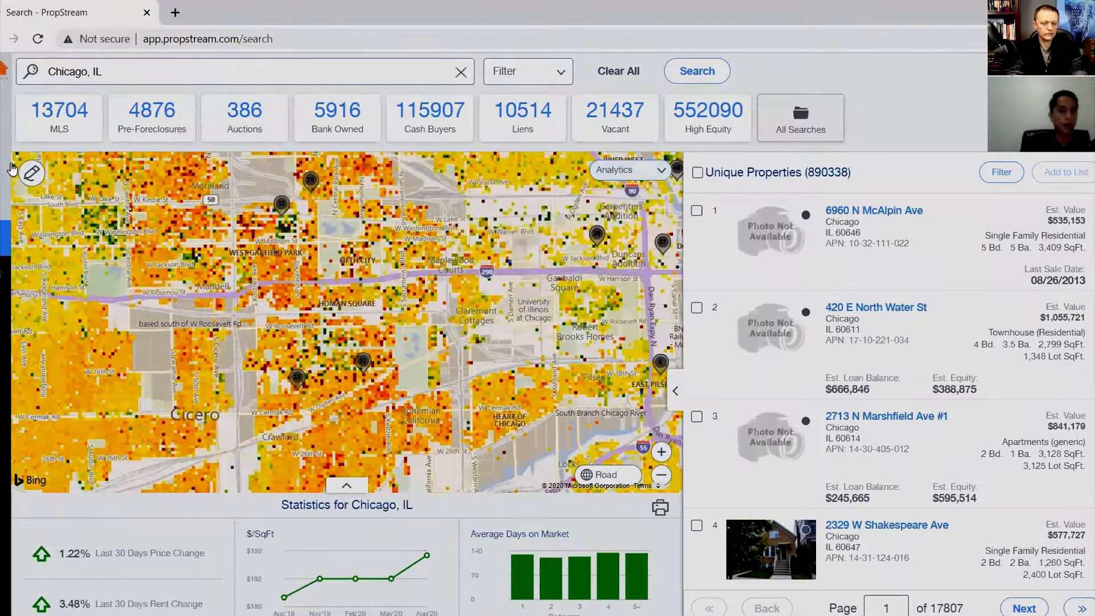
Draw a six-point area around the high-growth neighbourhoods between West Garfield Park and Crawford and search for properties inside it
left_click(31, 173)
left_click(127, 202)
left_click(127, 314)
left_click(237, 308)
left_click(247, 444)
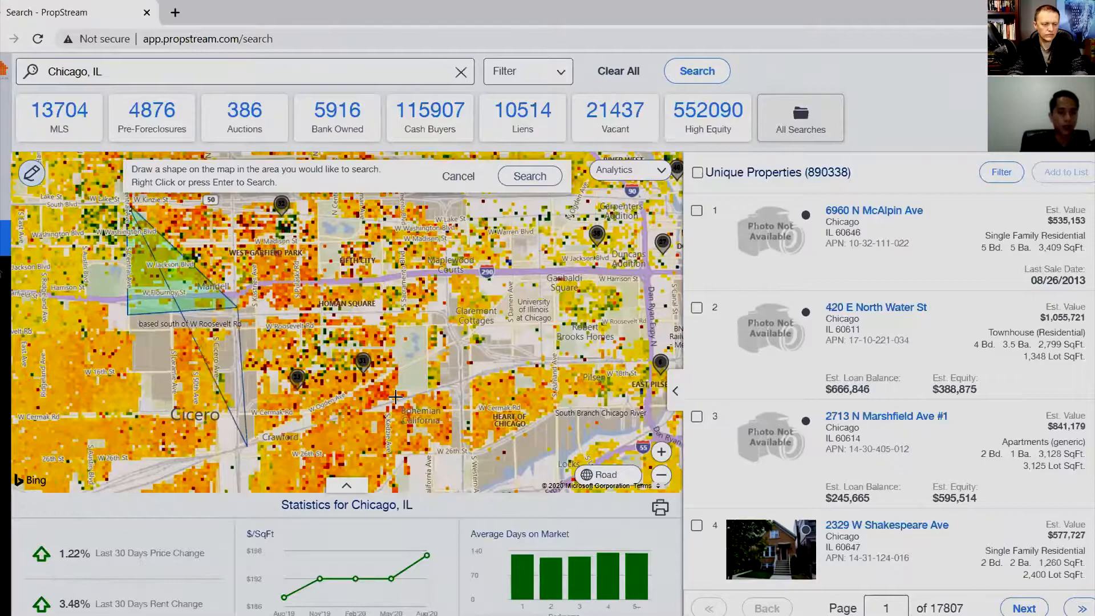
left_click(425, 393)
left_click(411, 198)
left_click(542, 178)
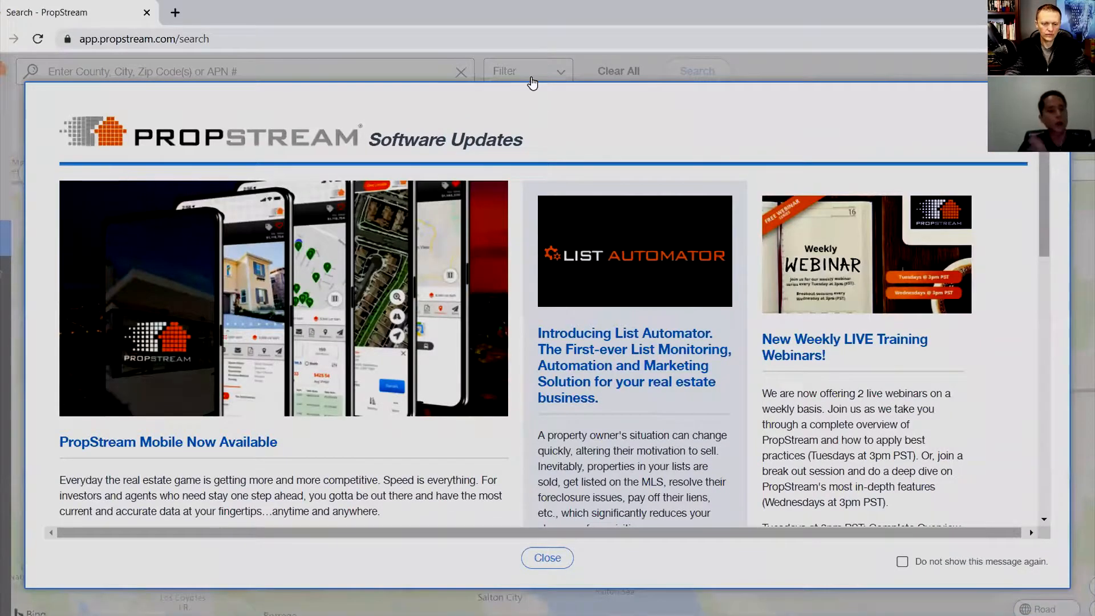
View the filter's search options, leave them unchanged, and rerun the recent search for Chicago, IL
left_click(530, 78)
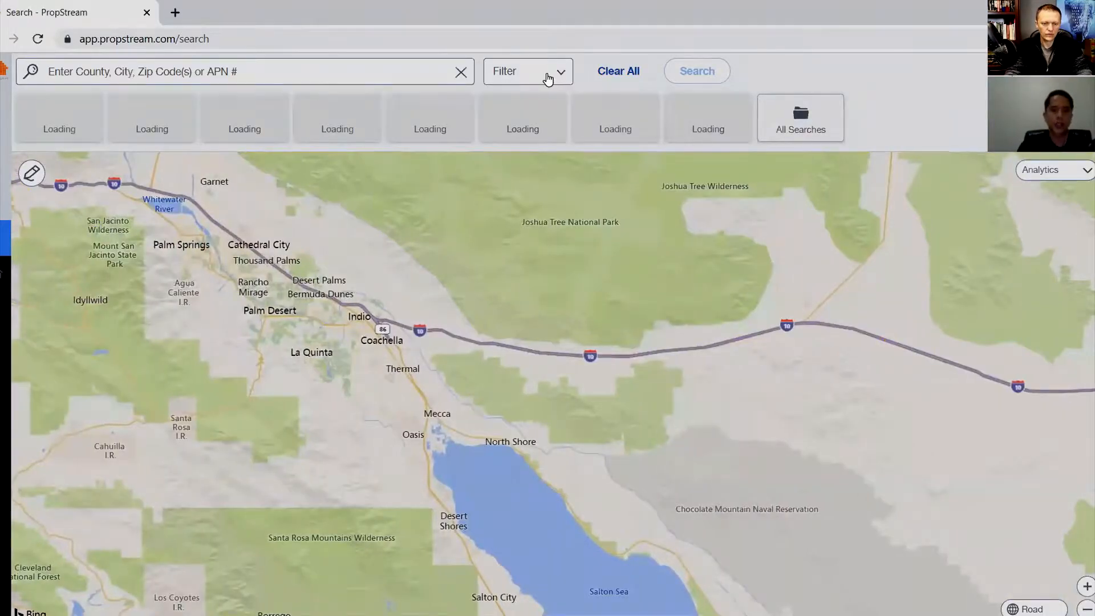
left_click(551, 82)
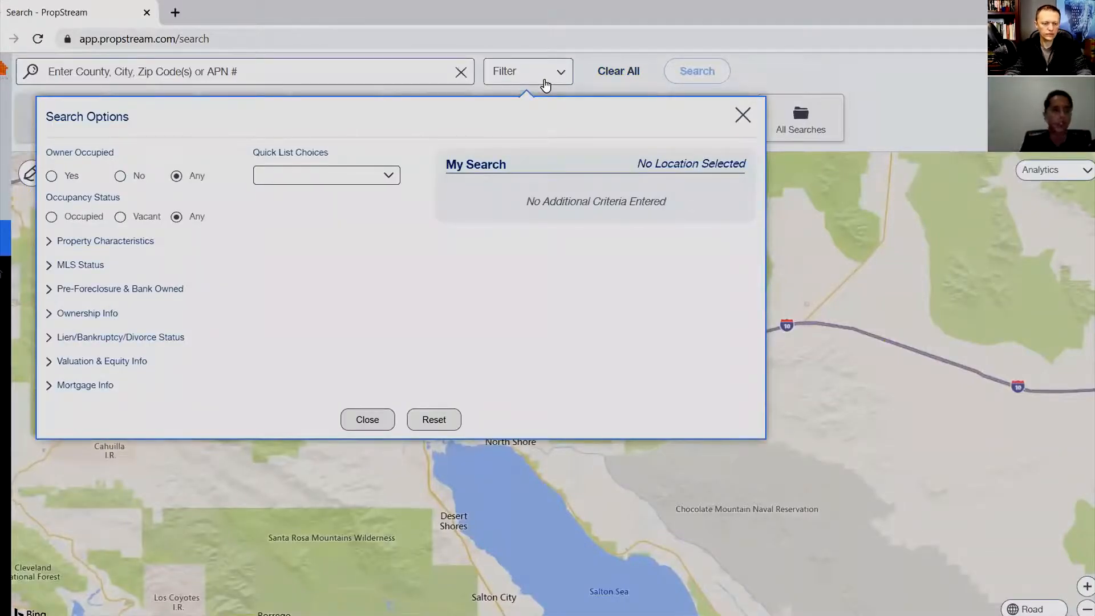
left_click(359, 63)
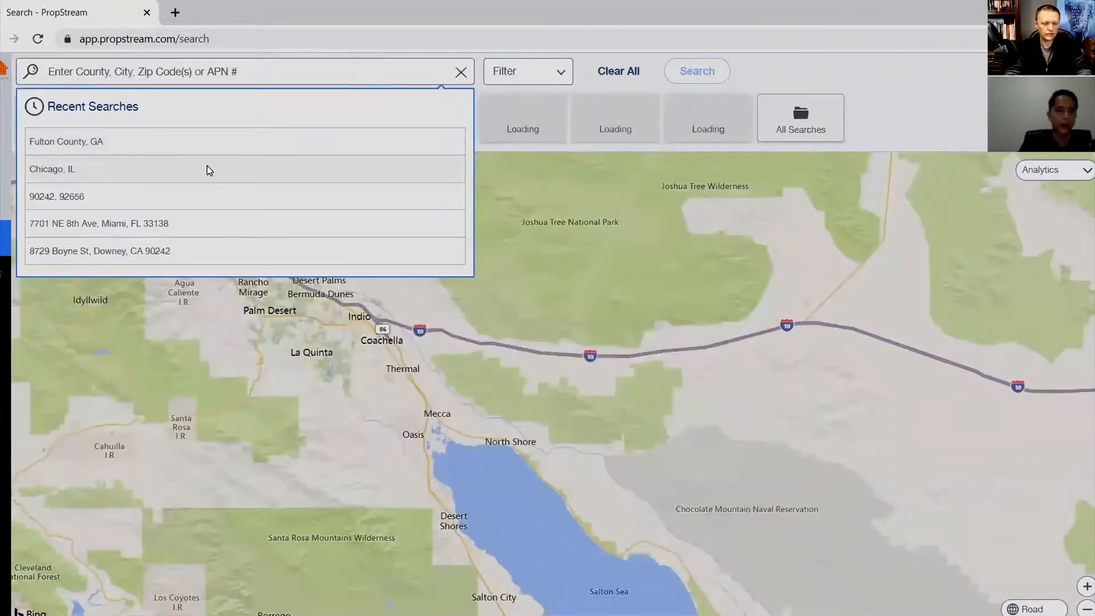
left_click(190, 171)
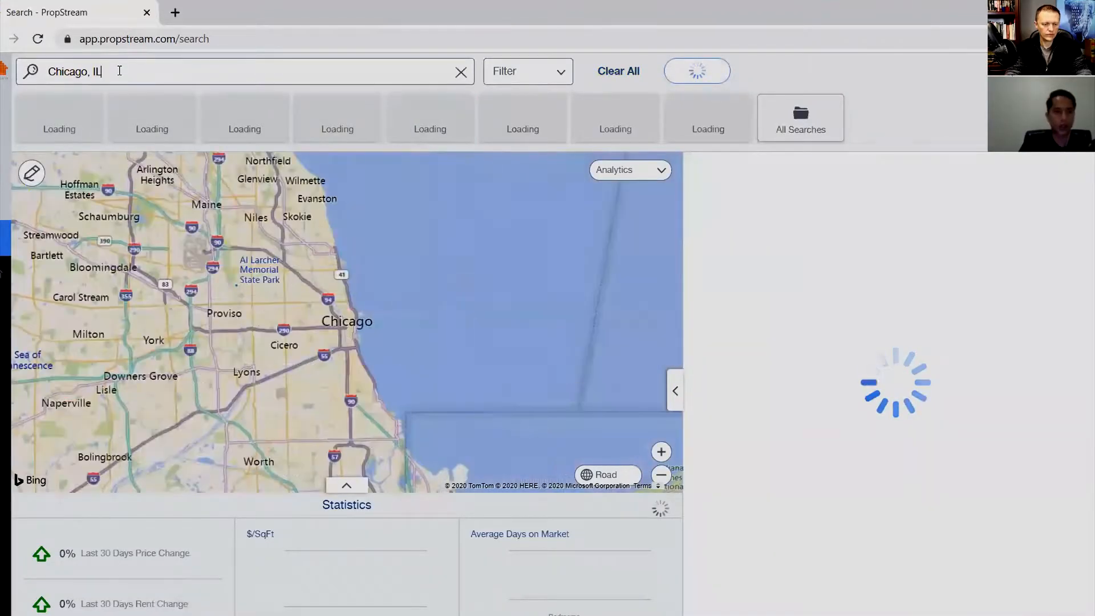
Filter the Chicago search to the High Equity quick list, with Owner Occupied set to No and Occupancy Status set to Vacant
left_click(523, 77)
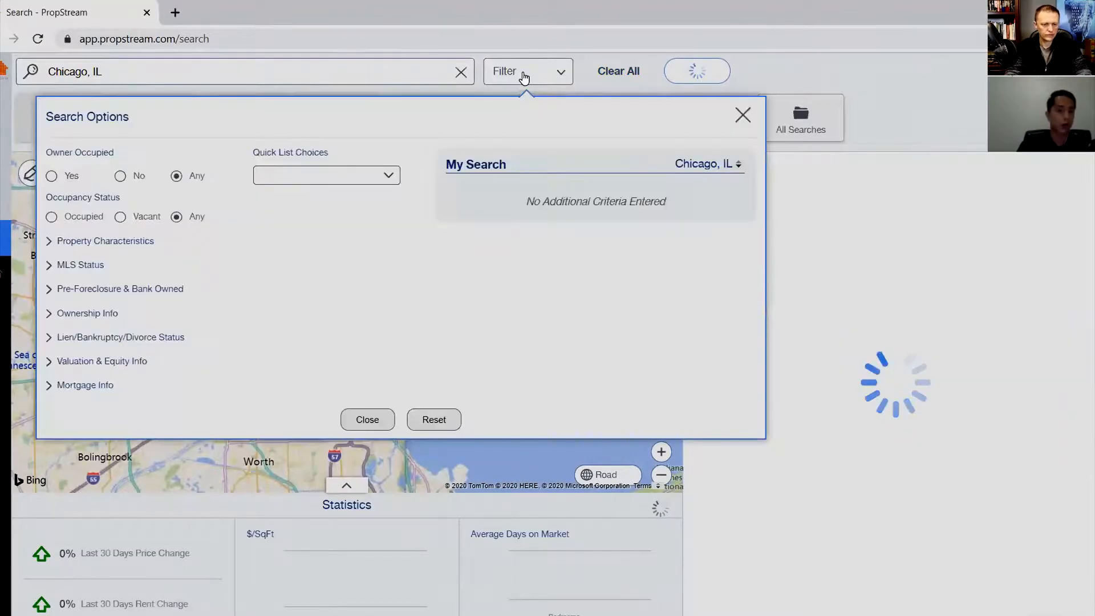
left_click(375, 171)
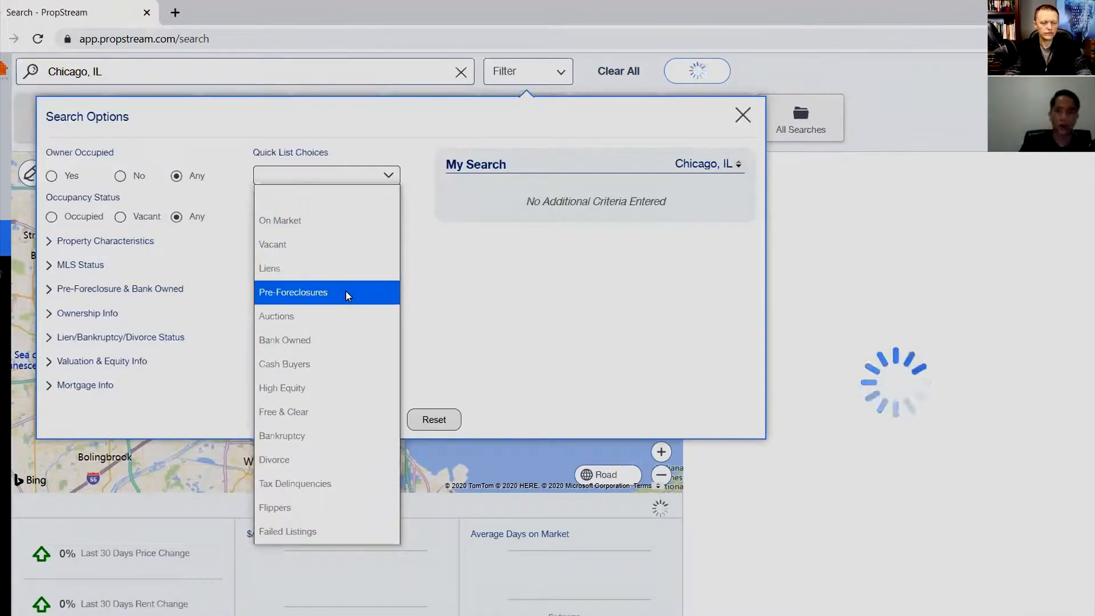
left_click(359, 391)
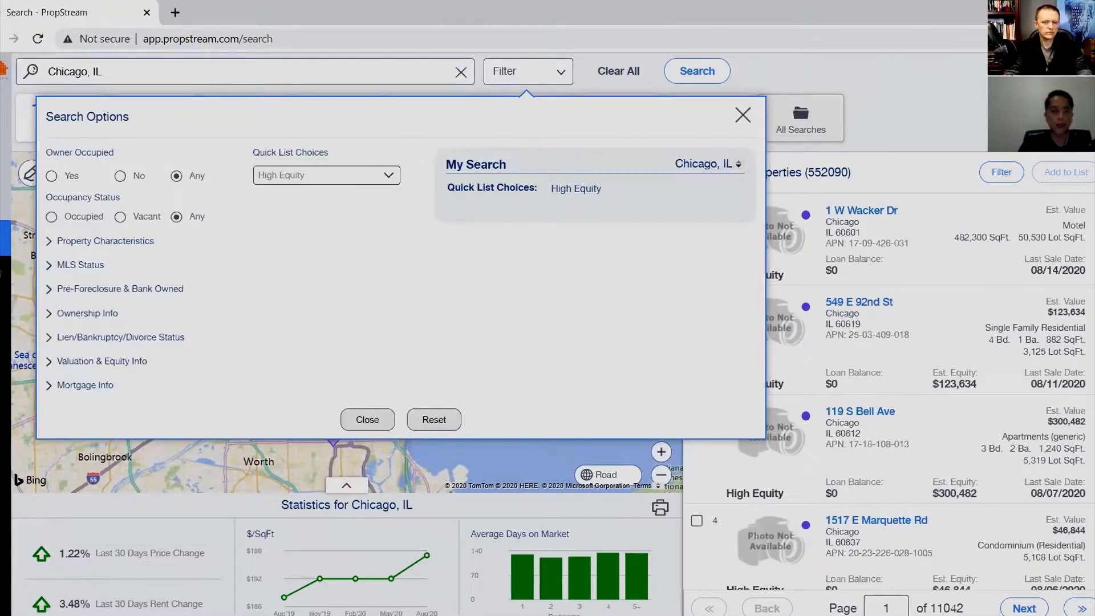
left_click(137, 176)
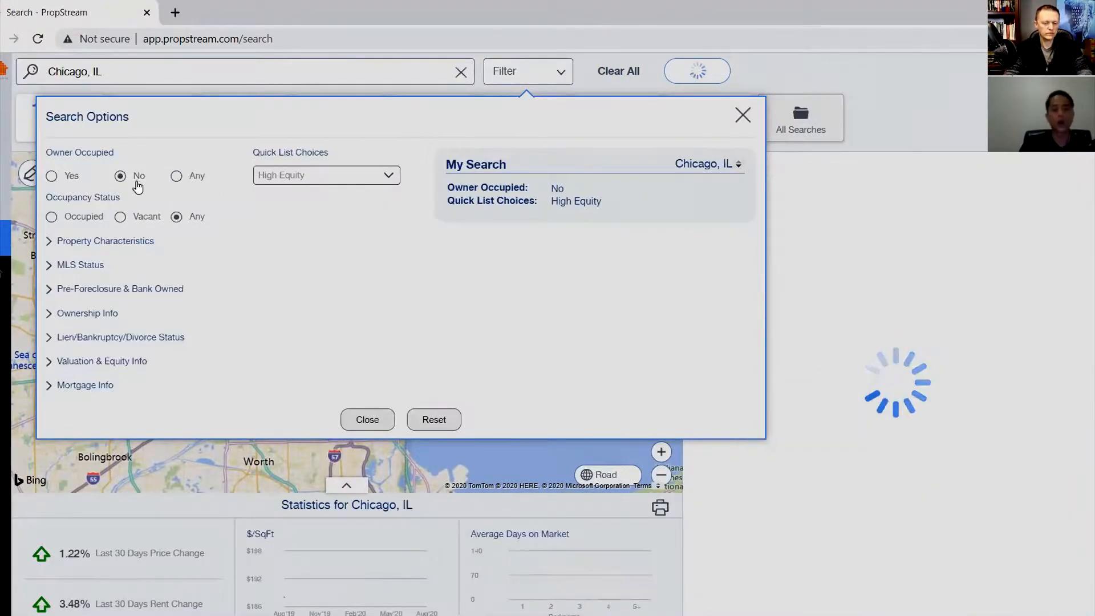
left_click(141, 219)
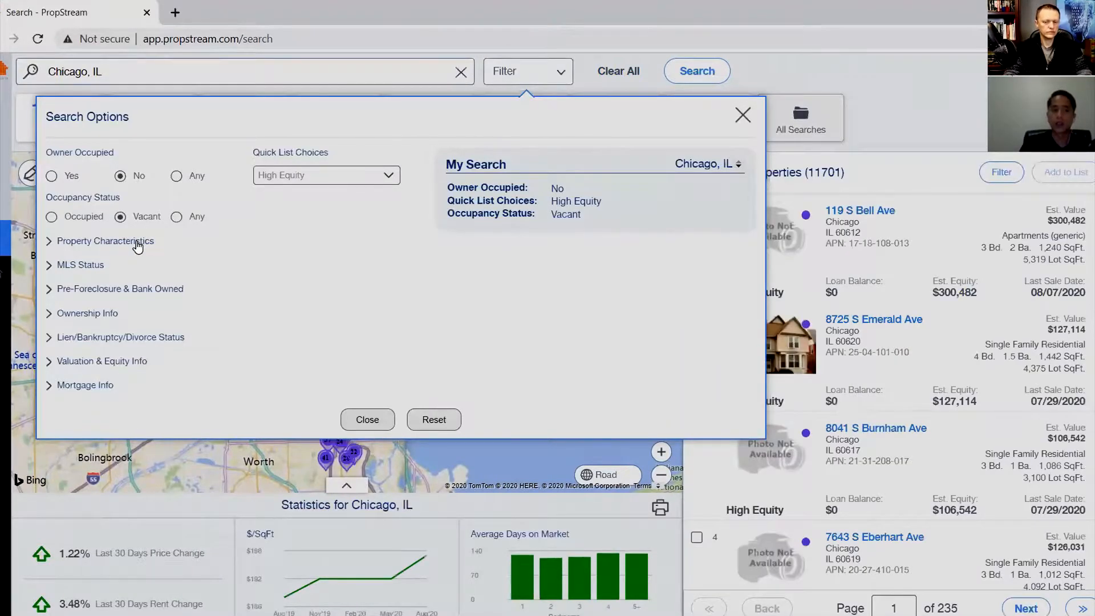
Restrict the property characteristics to the Residential classification and the Single Family property type
left_click(137, 247)
left_click(111, 280)
left_click(163, 308)
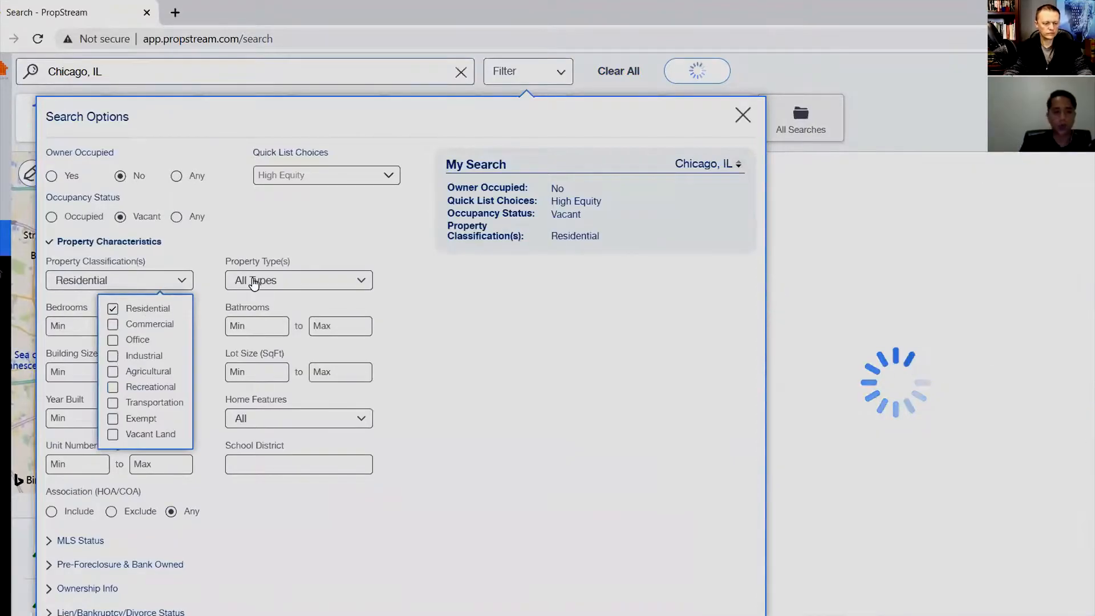
left_click(250, 283)
left_click(209, 337)
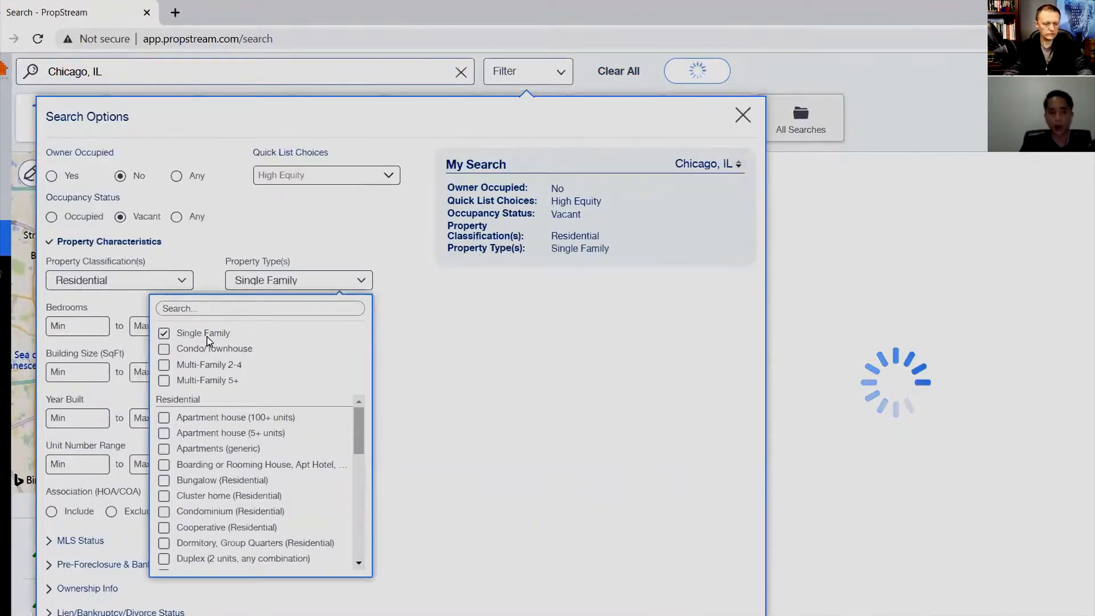
left_click(102, 243)
Try On Market as Yes in the MLS criteria and change it to No
left_click(81, 267)
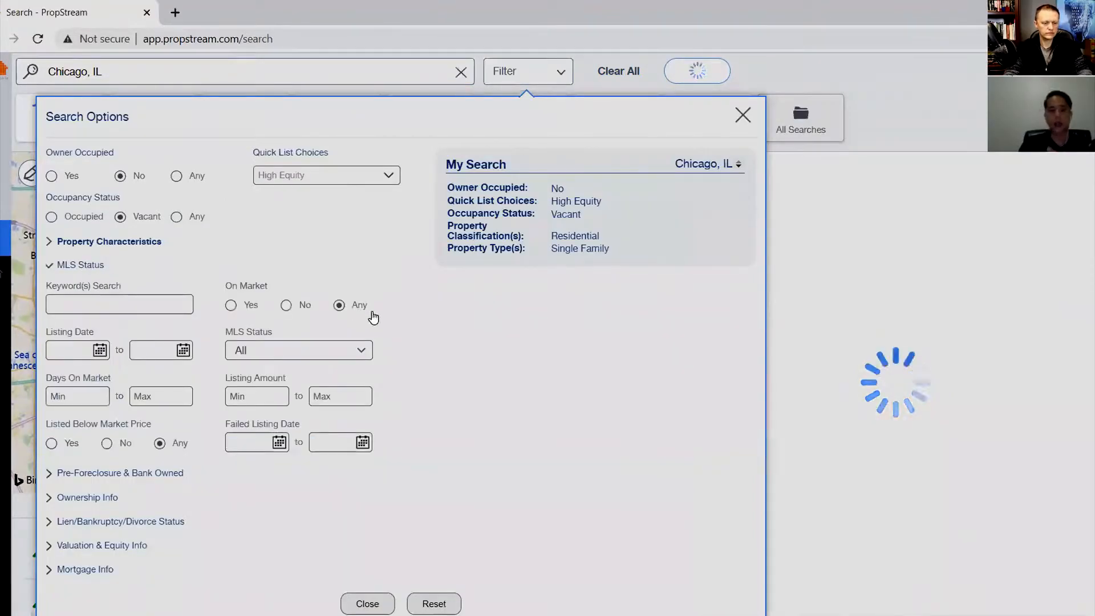
left_click(231, 306)
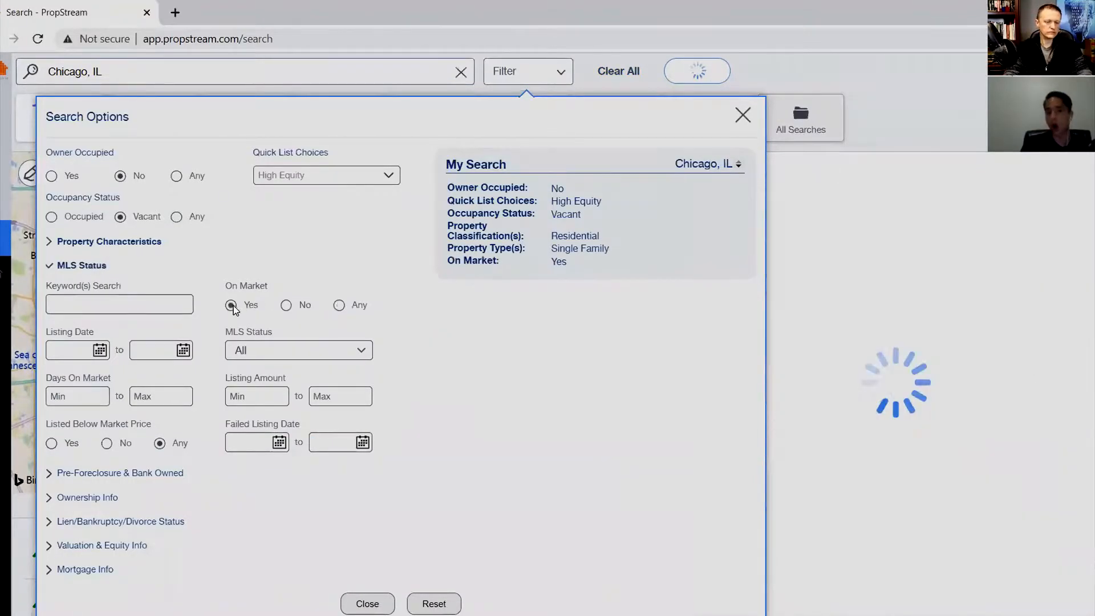
left_click(301, 306)
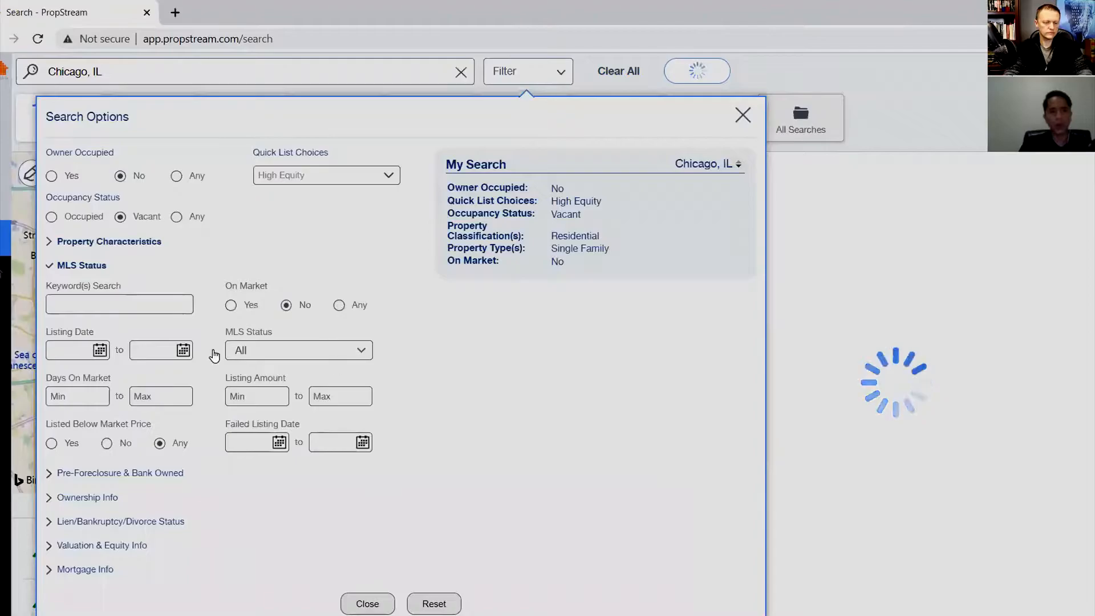
Try the Fail MLS status, remove it, and switch On Market to Any and back to No
scroll(245, 342, "down", 1)
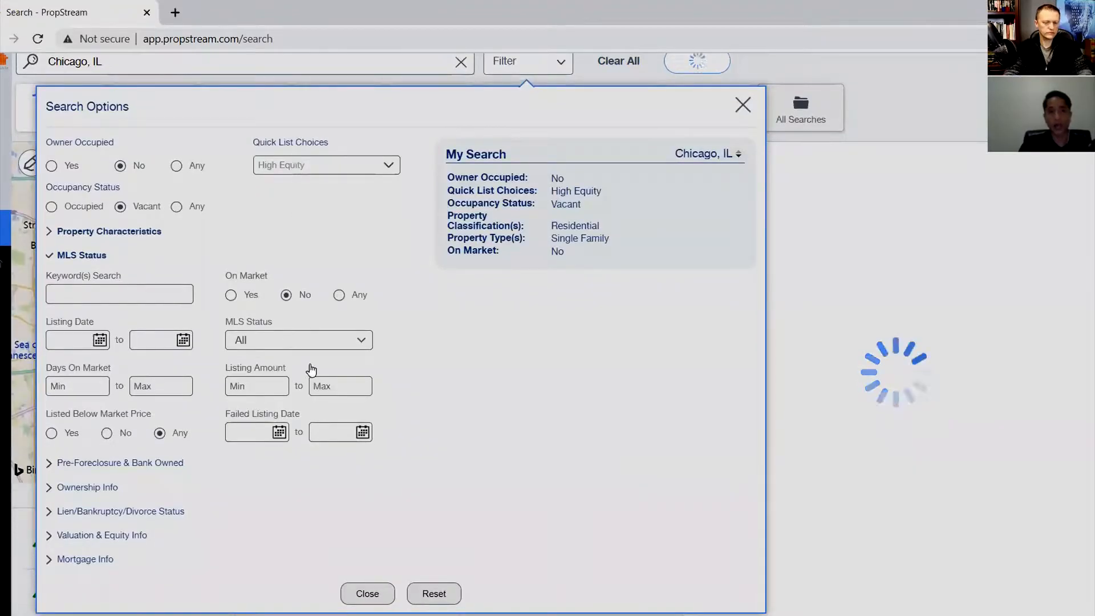
left_click(298, 345)
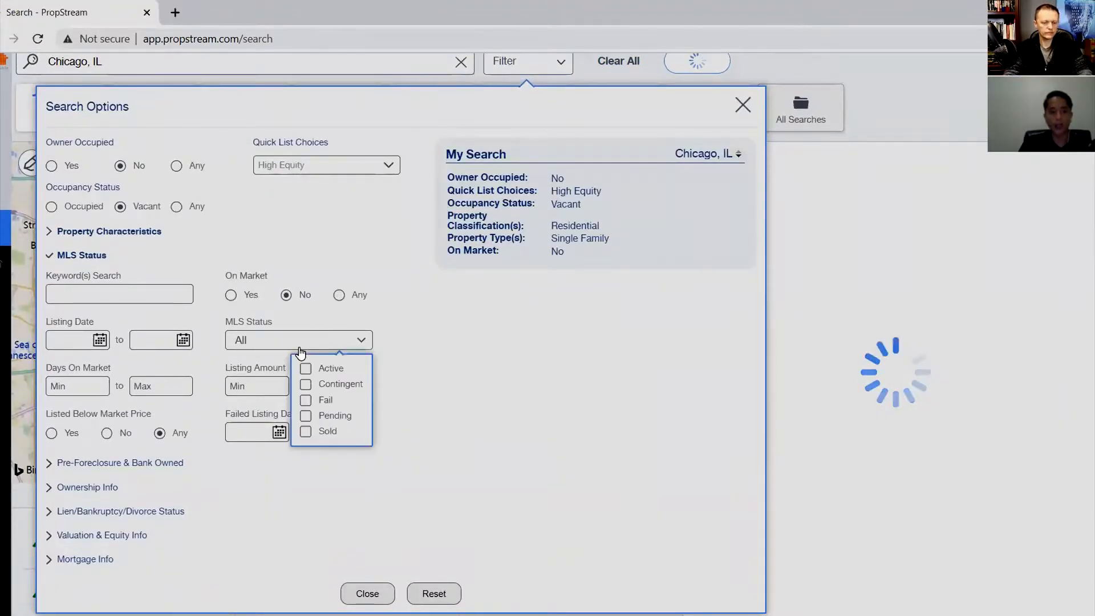
left_click(323, 402)
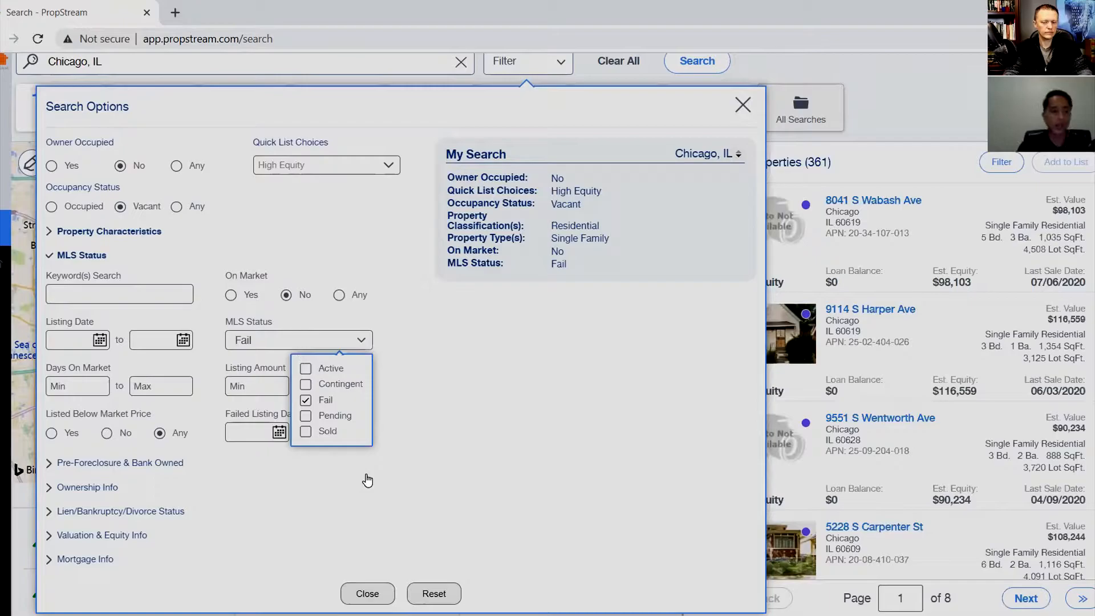
left_click(343, 400)
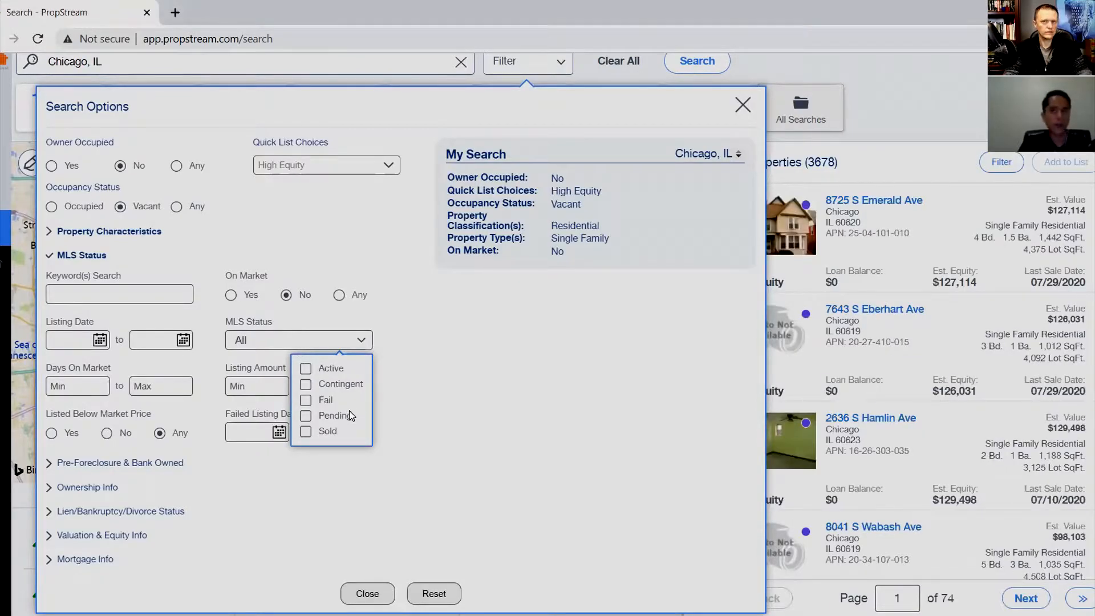
left_click(353, 297)
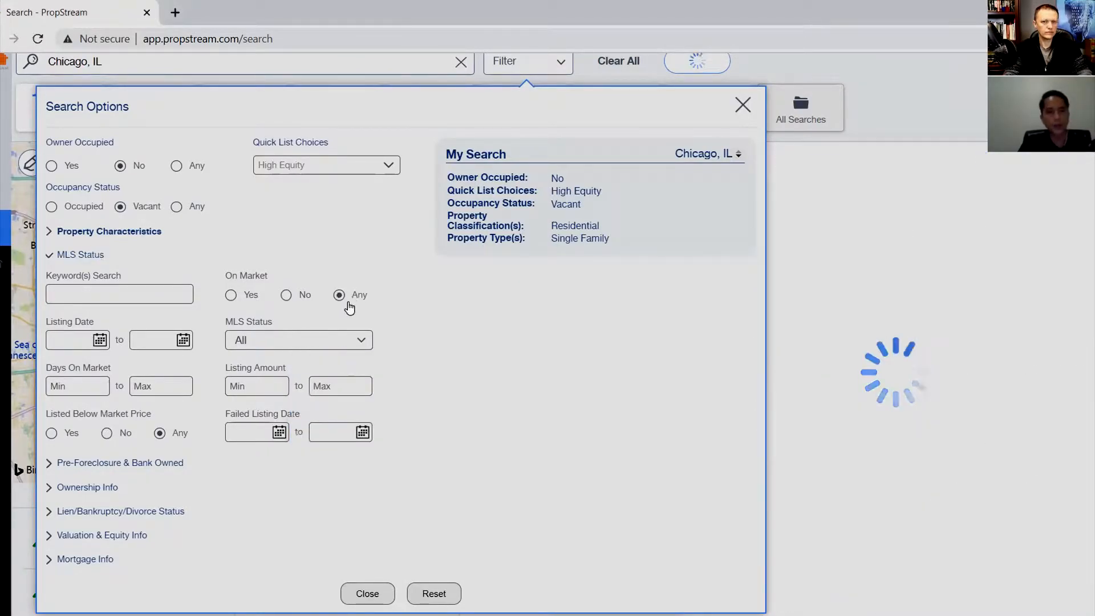
left_click(294, 300)
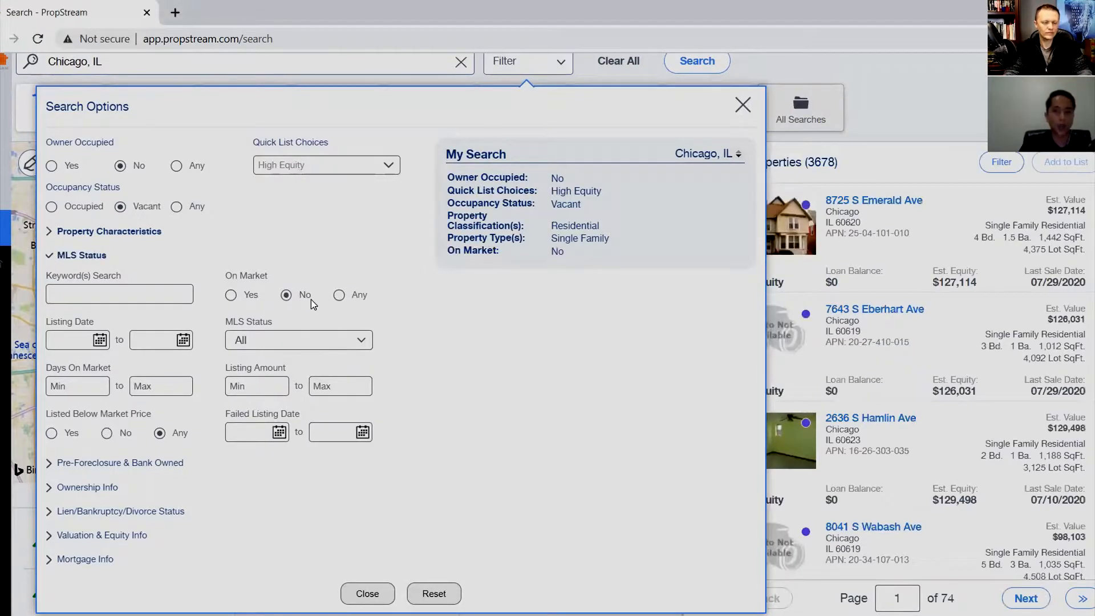
Compare the number of unique properties with the Fail MLS status applied and with it removed
left_click(314, 340)
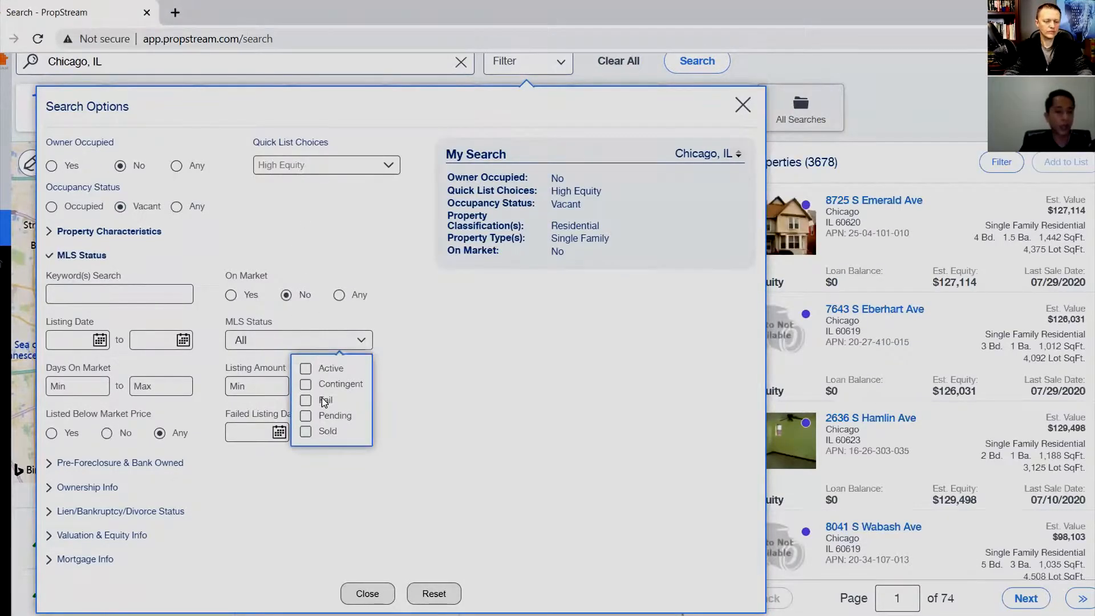
left_click(324, 402)
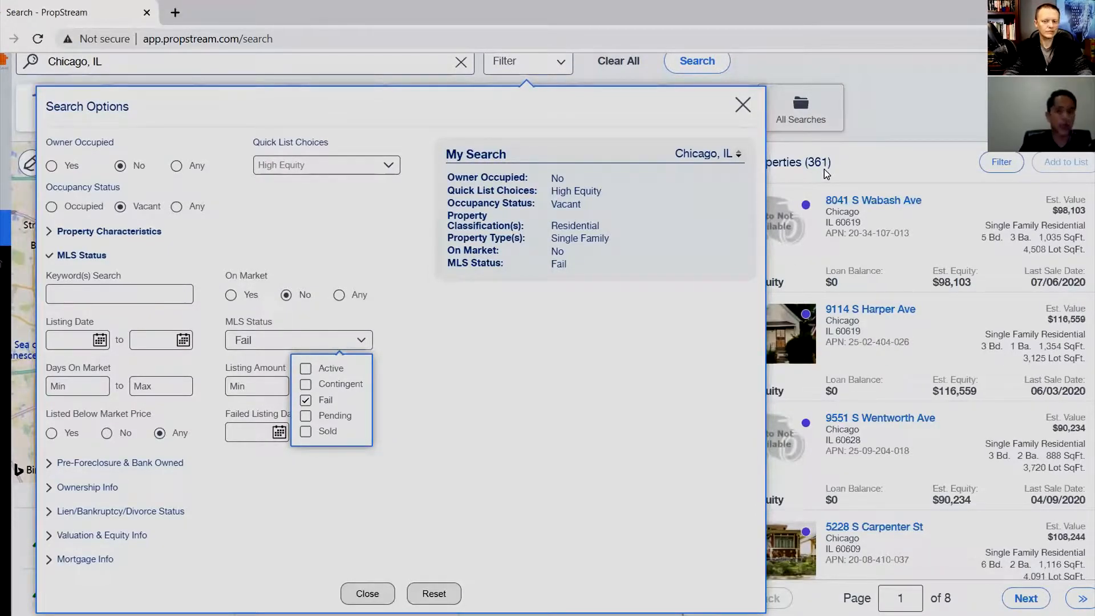
left_click(320, 401)
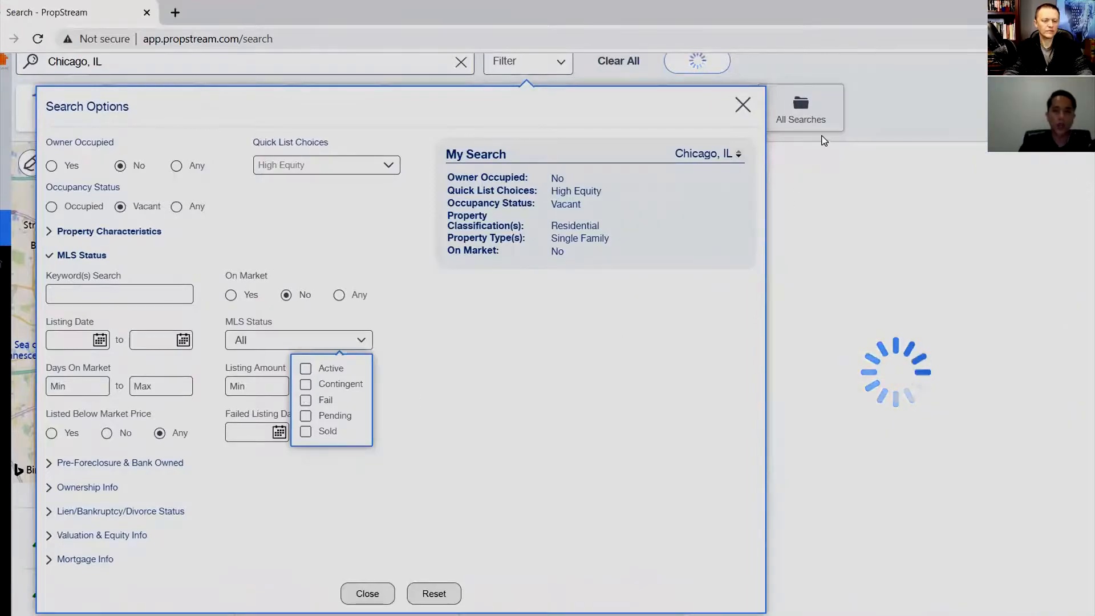
left_click_drag(808, 162, 835, 163)
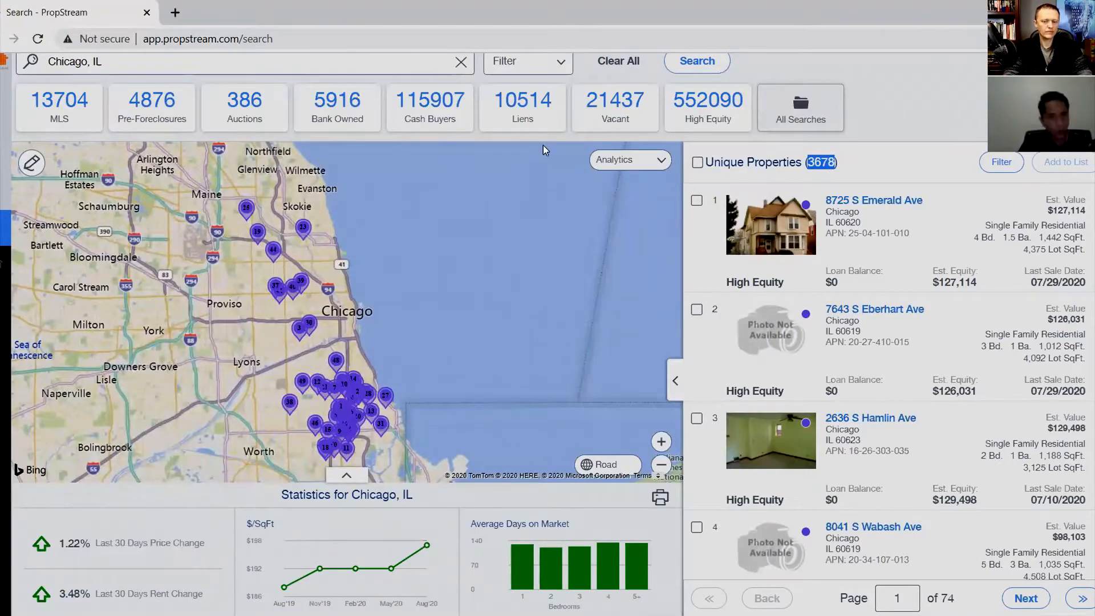
Reopen the search options, try the Notice of Default / Lis Pendens foreclosure status, and remove it again
left_click(521, 71)
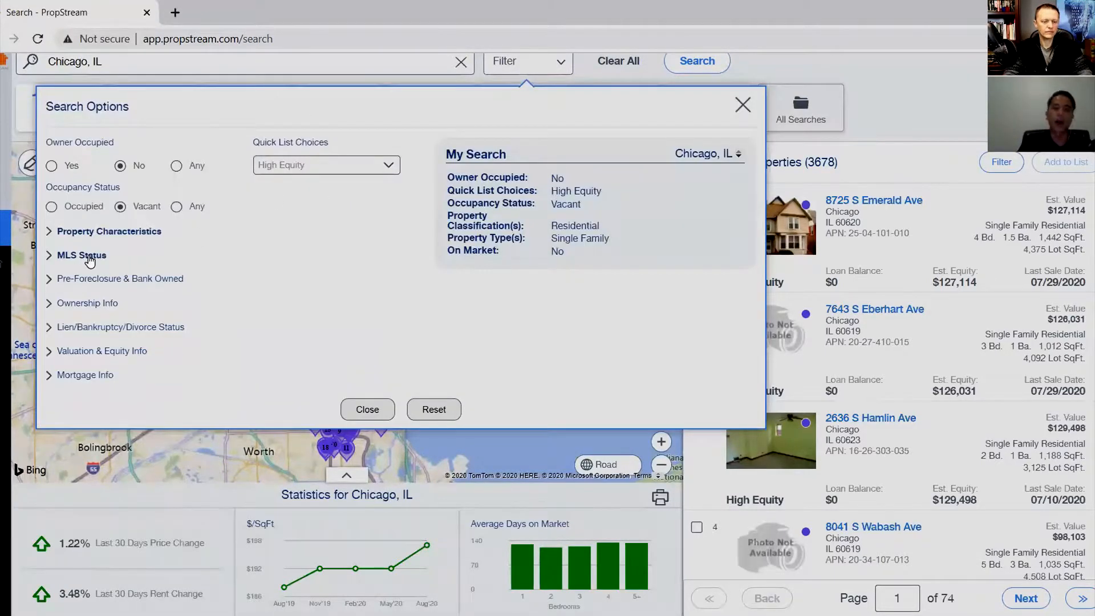
left_click(94, 276)
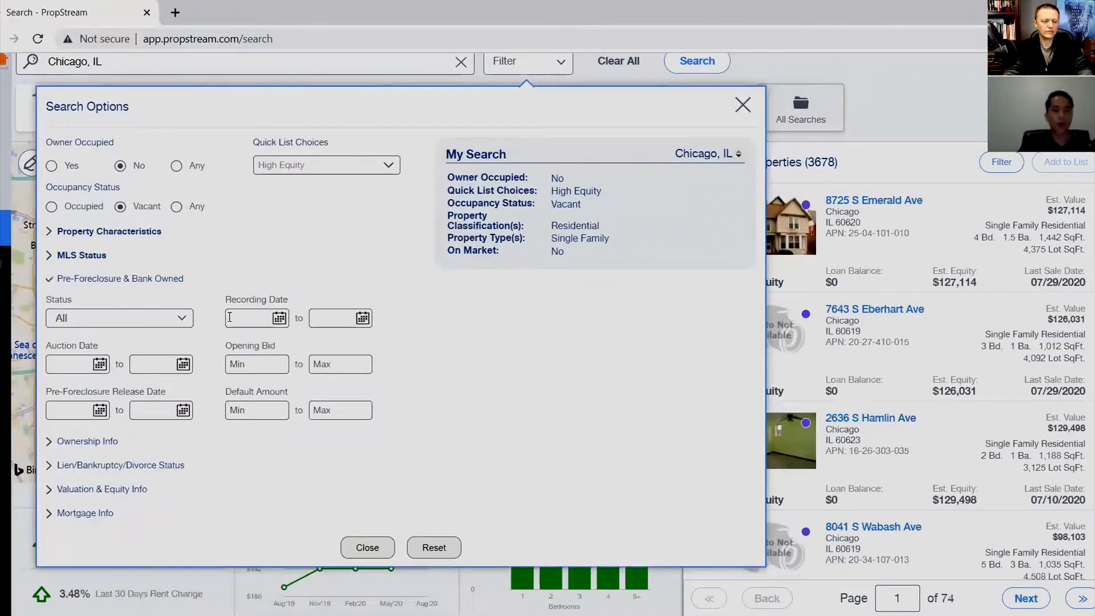
left_click(143, 317)
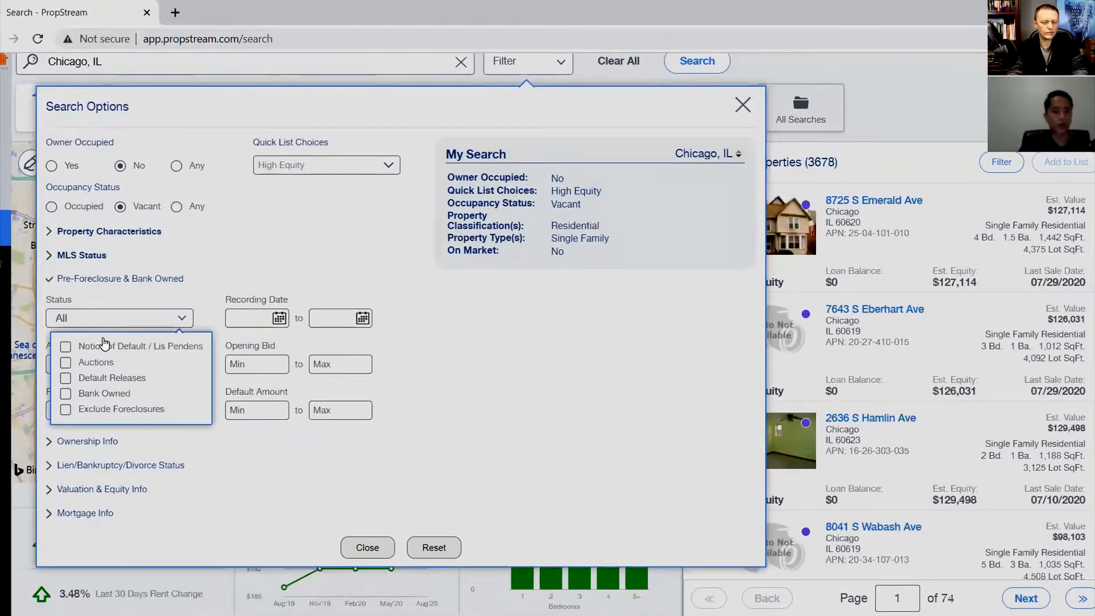
left_click(99, 350)
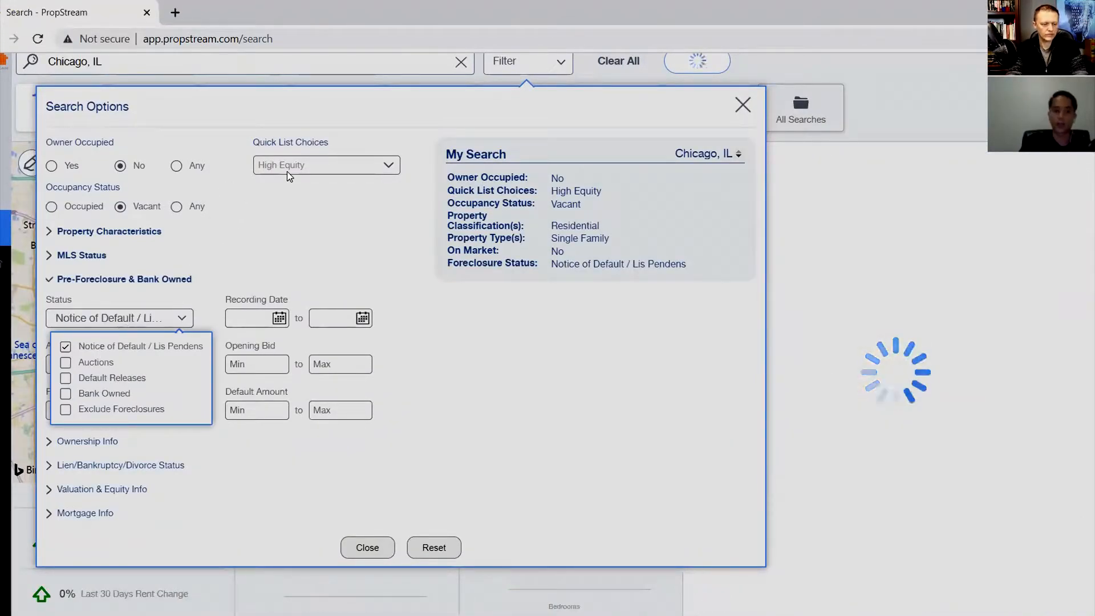
left_click(114, 348)
left_click(228, 280)
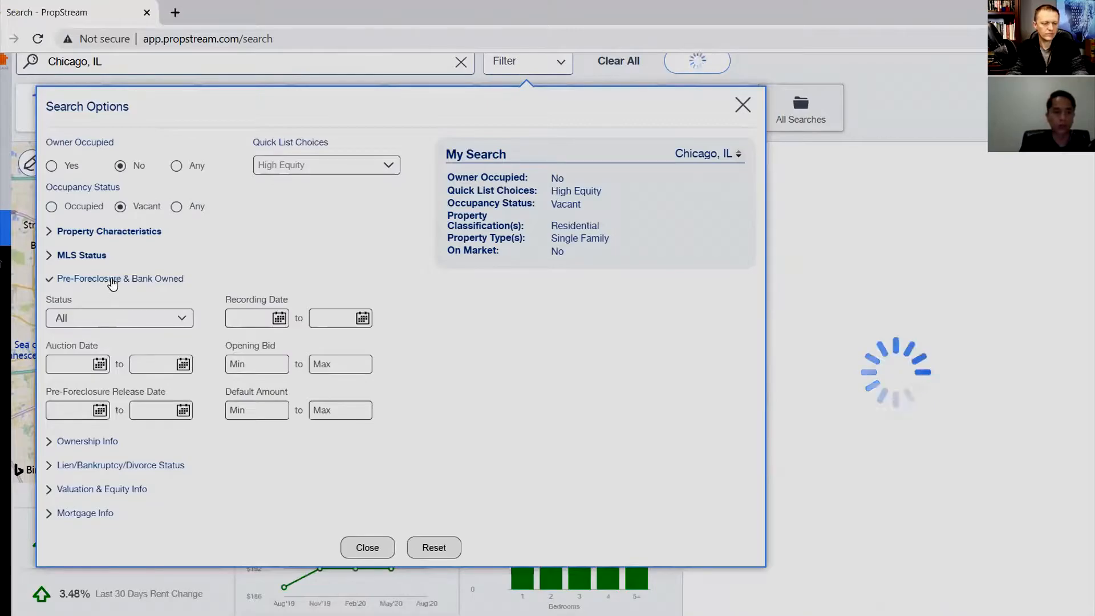
left_click(112, 280)
Examine the ownership criteria, including the choices for Owner Type and Absentee Owner Location, without selecting any
left_click(98, 305)
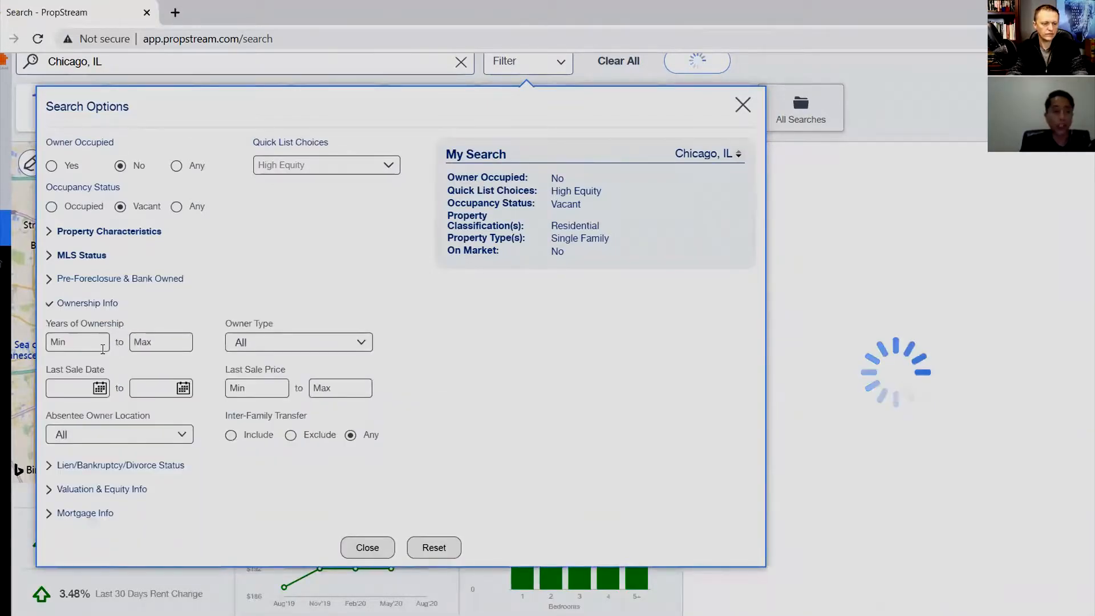
left_click(254, 348)
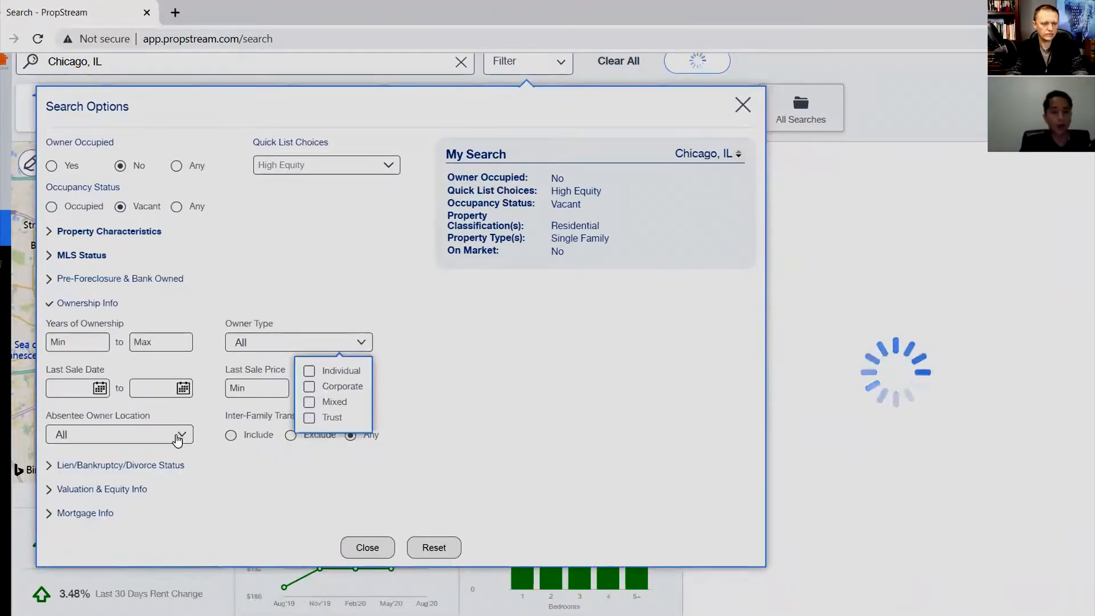
left_click(141, 440)
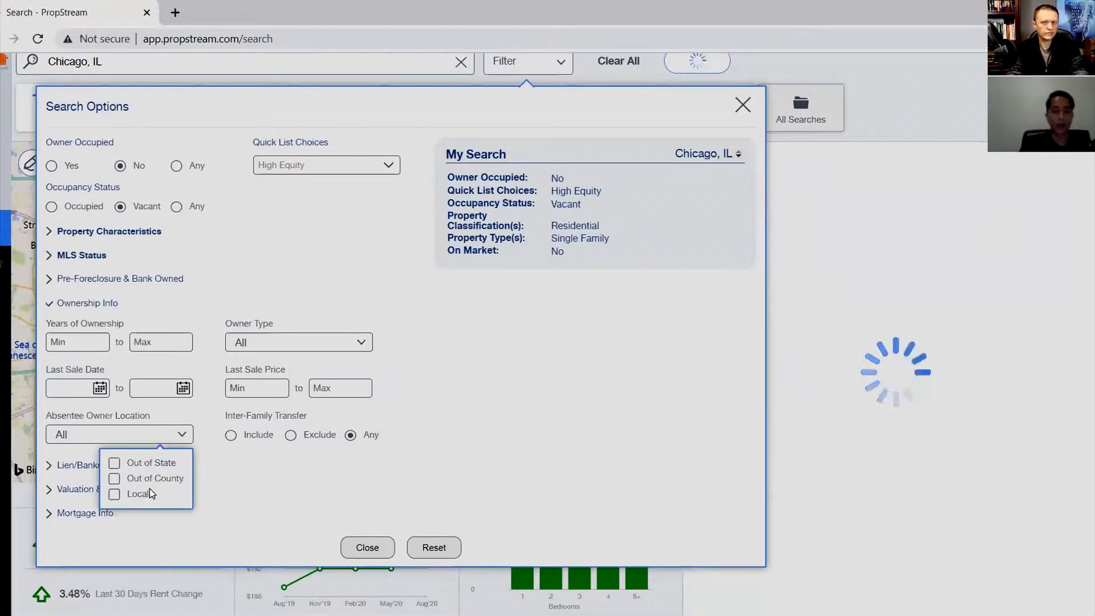
left_click(97, 304)
Set the Quick Target Status to Has Active Lien in the lien, bankruptcy and divorce criteria
left_click(98, 327)
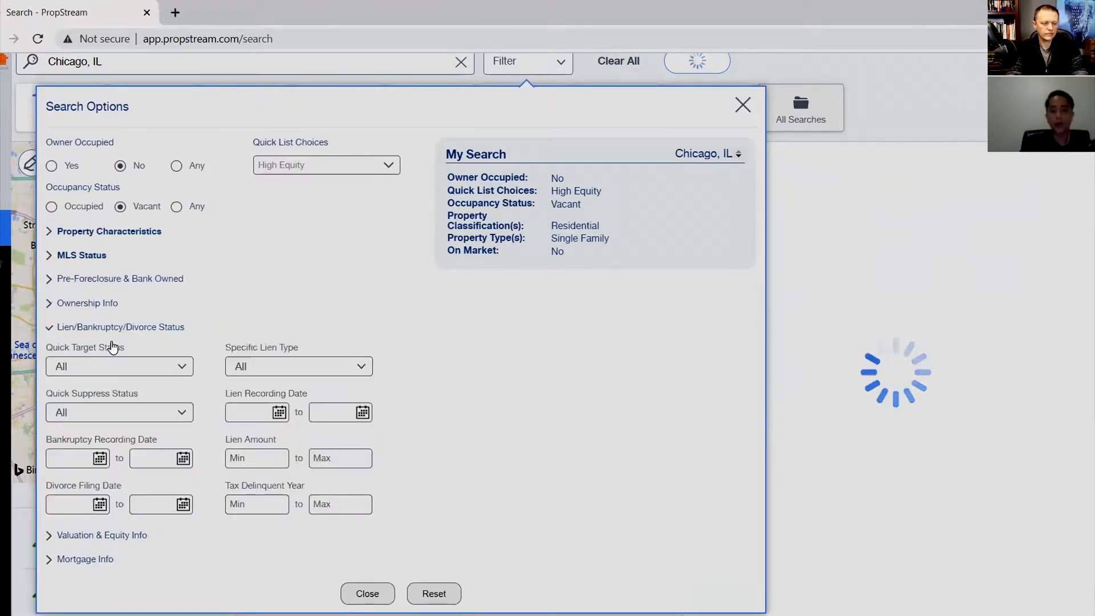
left_click(139, 377)
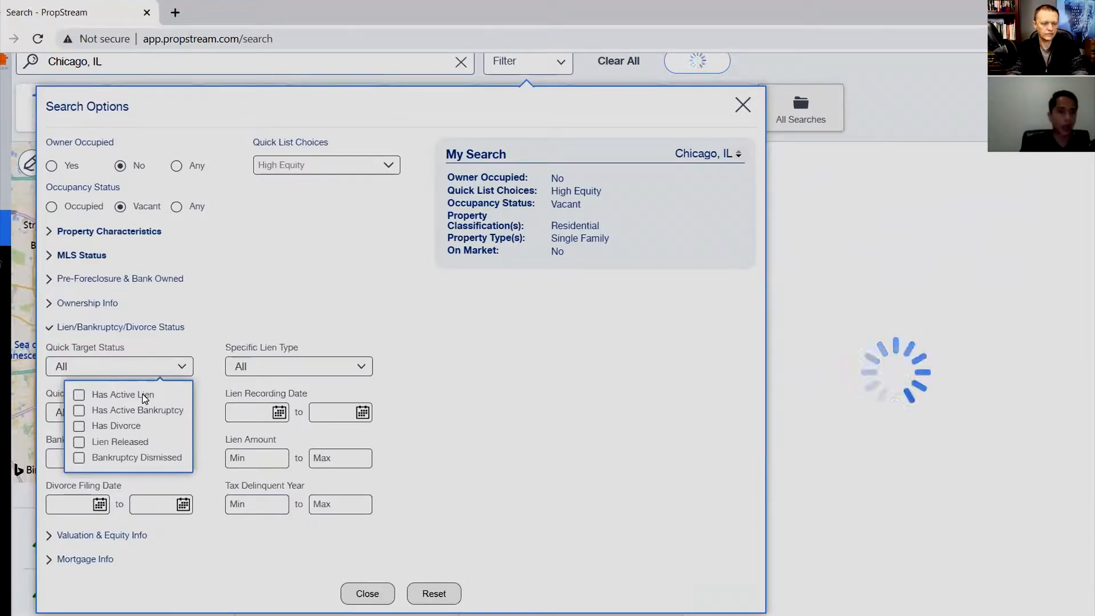
left_click(79, 394)
left_click(258, 365)
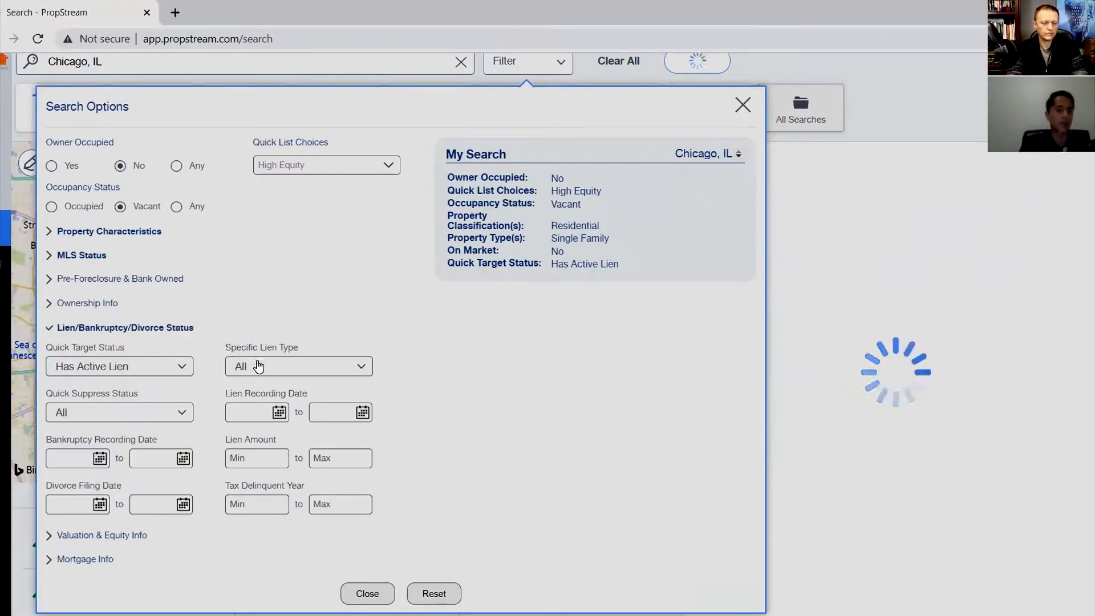
Review the specific lien types without choosing one, and set the Quick Suppress Status to Has Active Bankruptcy
left_click(258, 365)
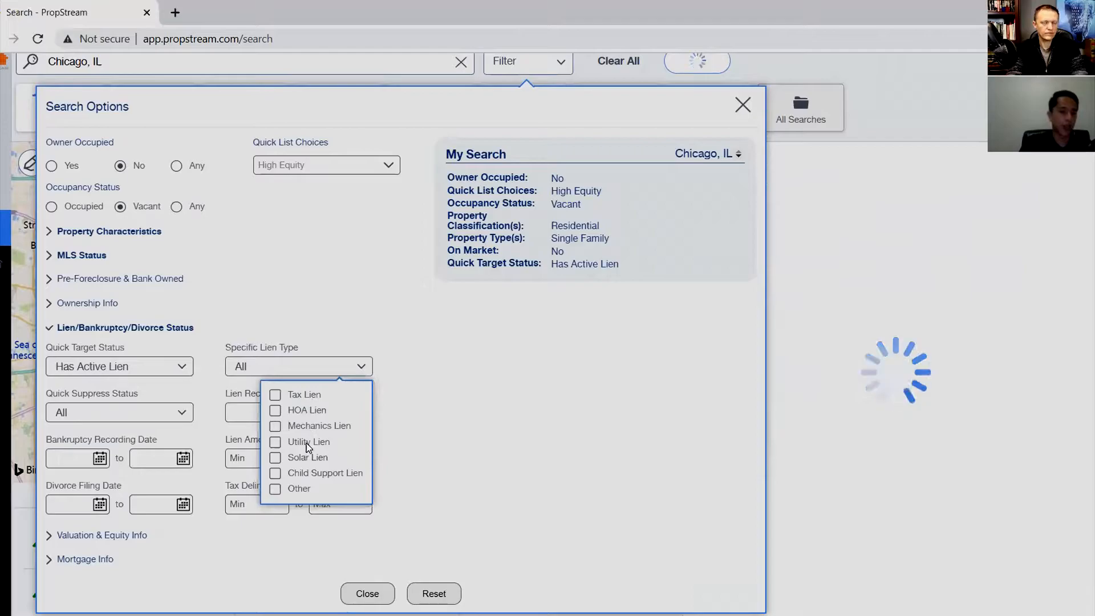
left_click(219, 326)
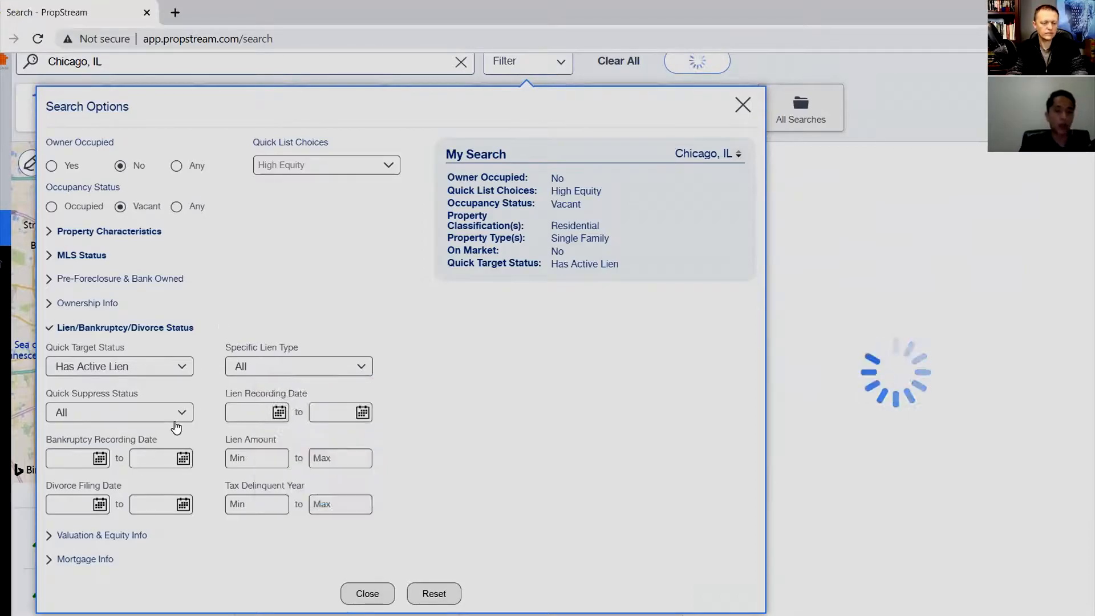
left_click(143, 422)
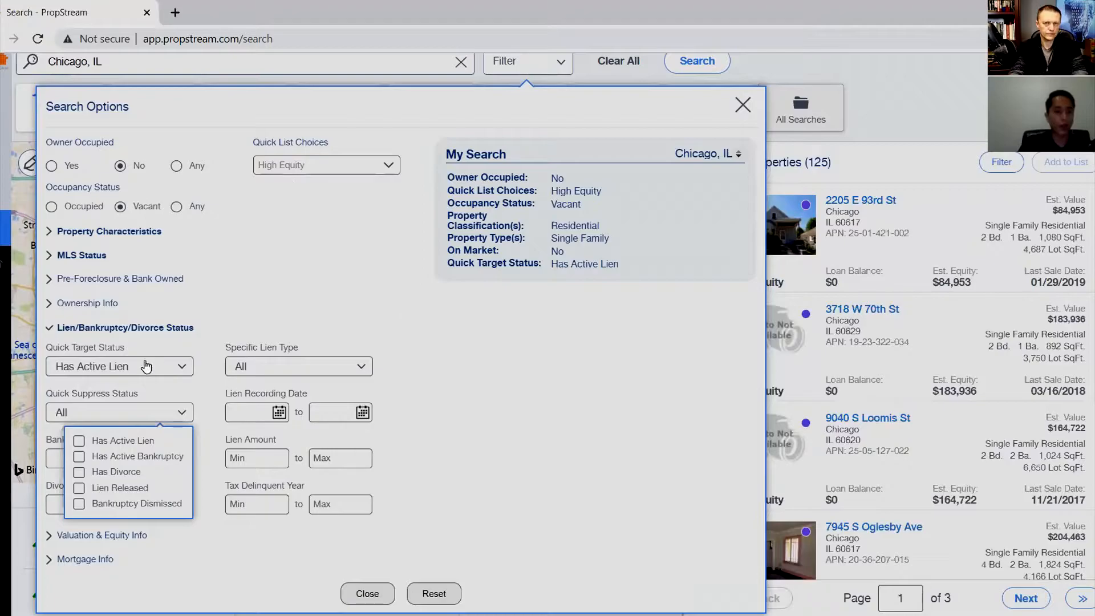
left_click(135, 457)
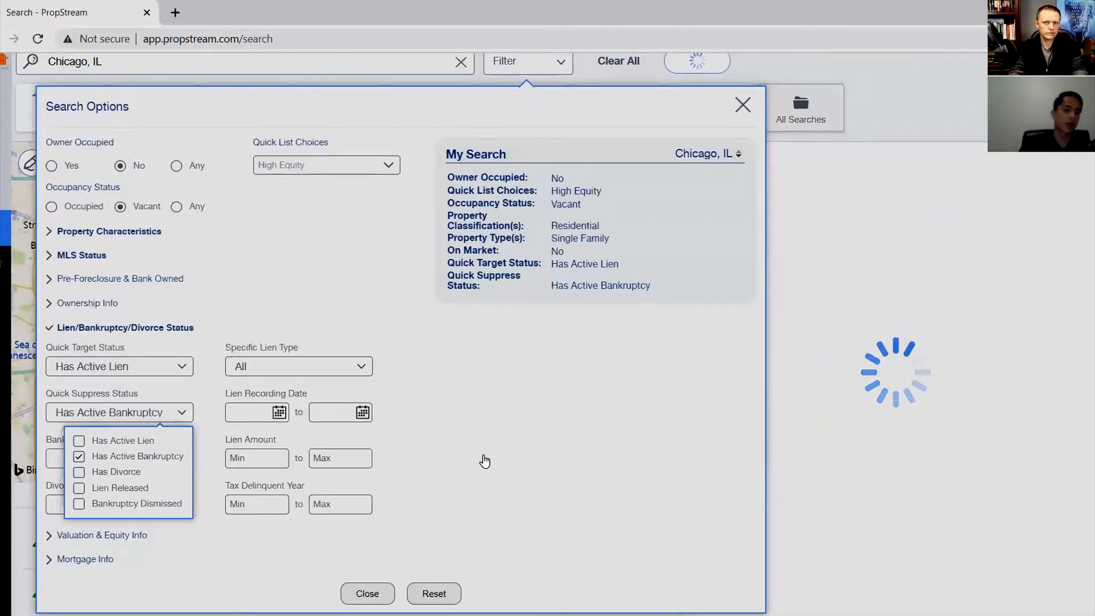
Set the minimum Lien Amount to $2,500 in the lien, bankruptcy and divorce criteria
left_click(400, 472)
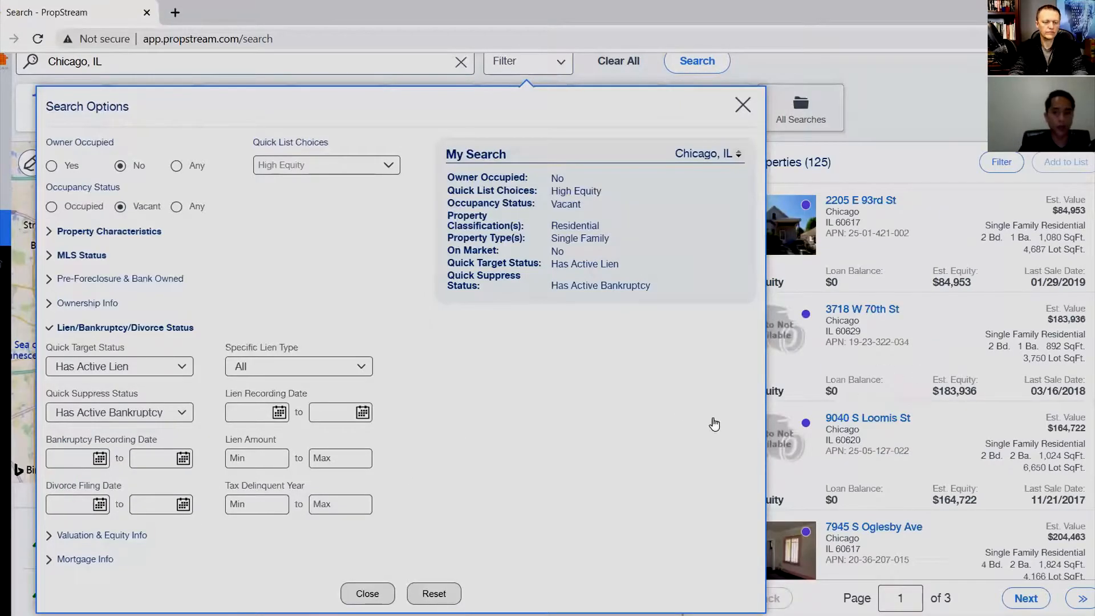
type("2500")
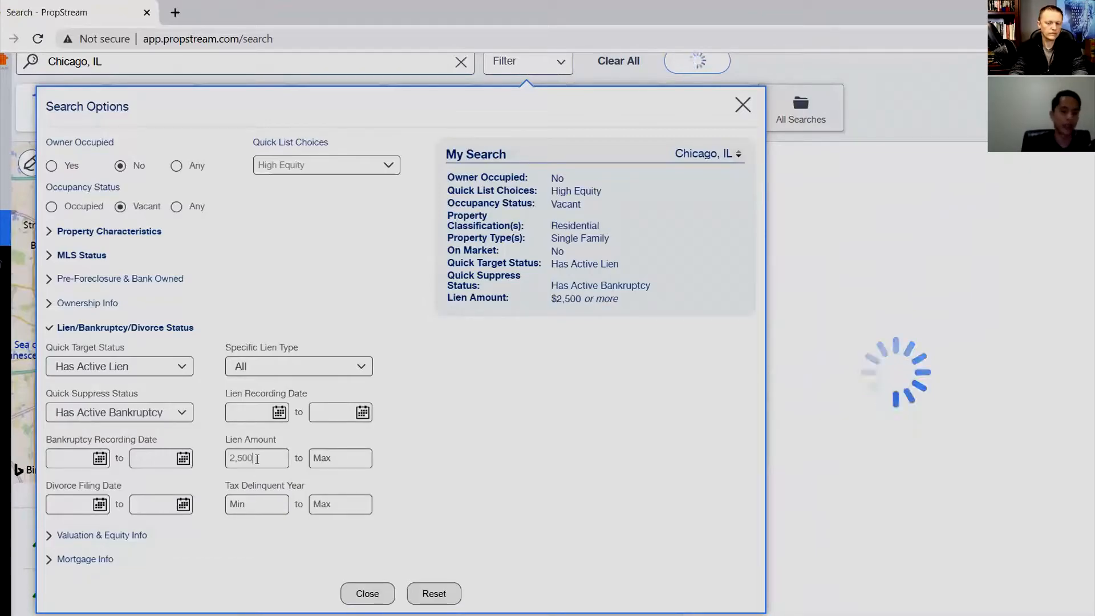
Review the valuation and equity criteria, including Estimated Equity, and the mortgage criteria, including the number of open mortgages, without setting any
left_click(119, 536)
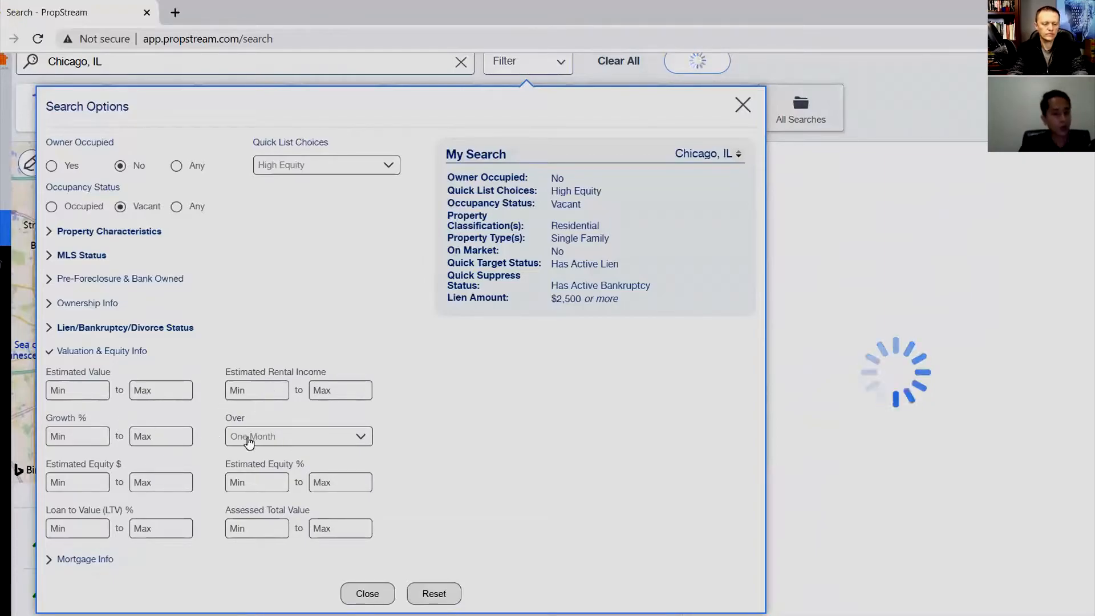
left_click(244, 482)
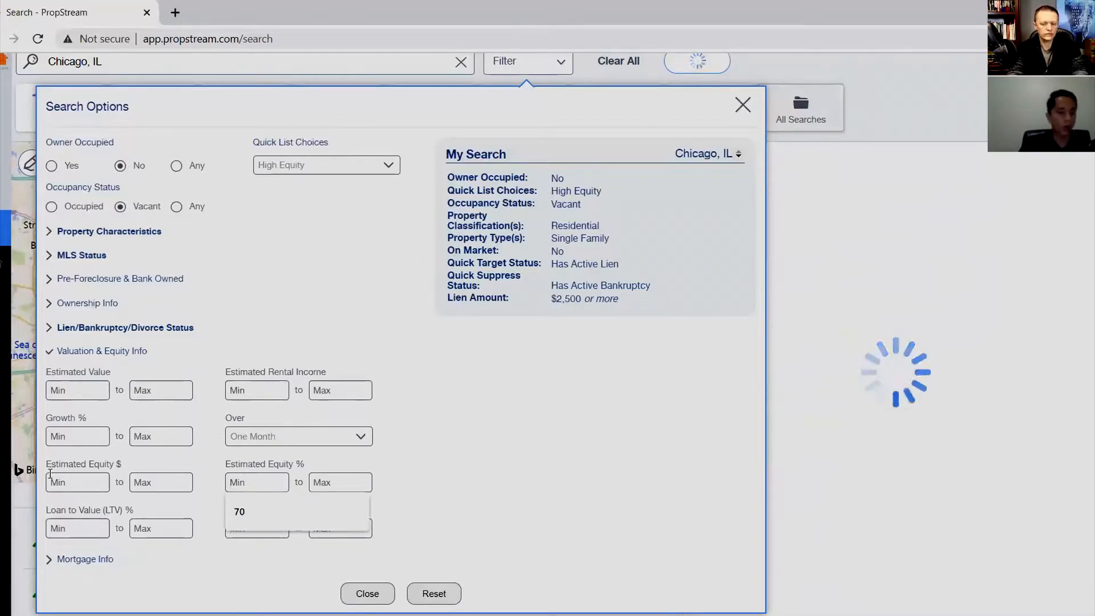
left_click(74, 486)
left_click(246, 480)
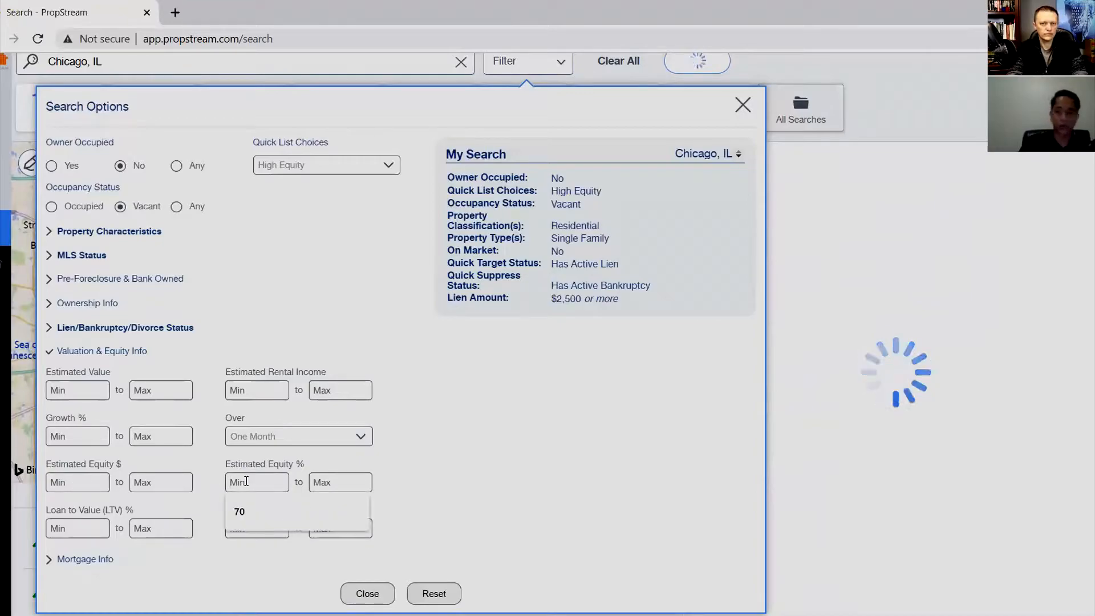
left_click(95, 560)
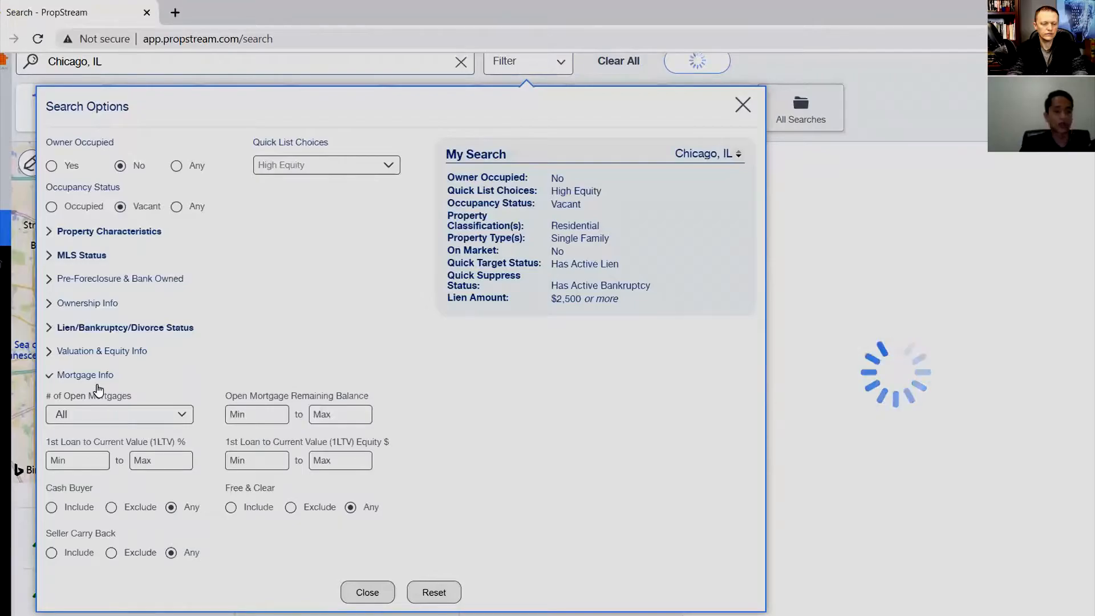
left_click(114, 405)
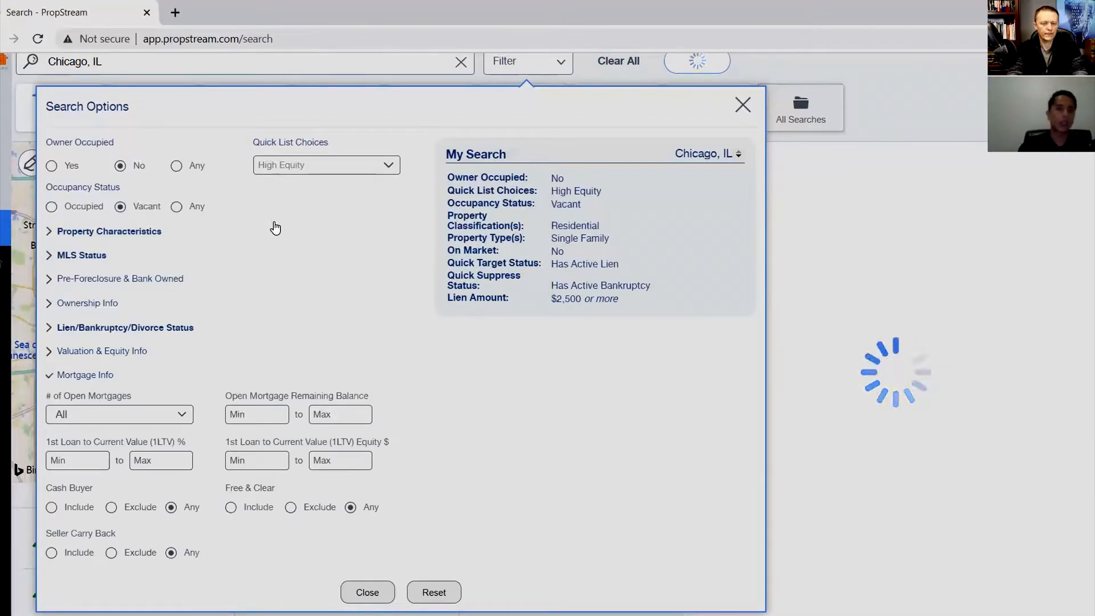
Review the Quick List Choices while keeping High Equity, then close the search options and recheck the Chicago criteria summary
left_click(286, 163)
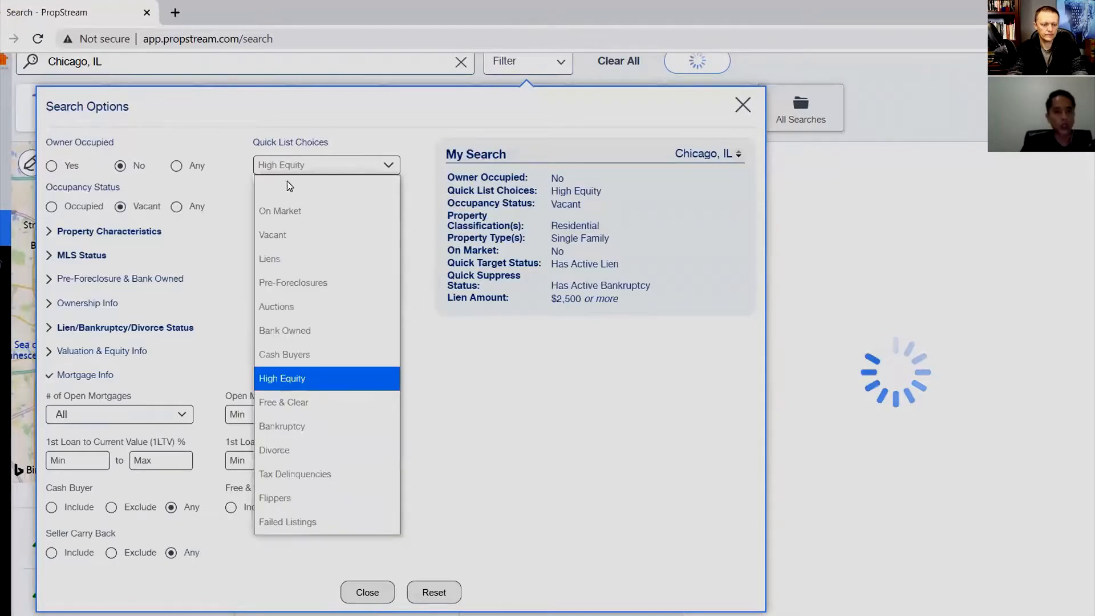
left_click(275, 380)
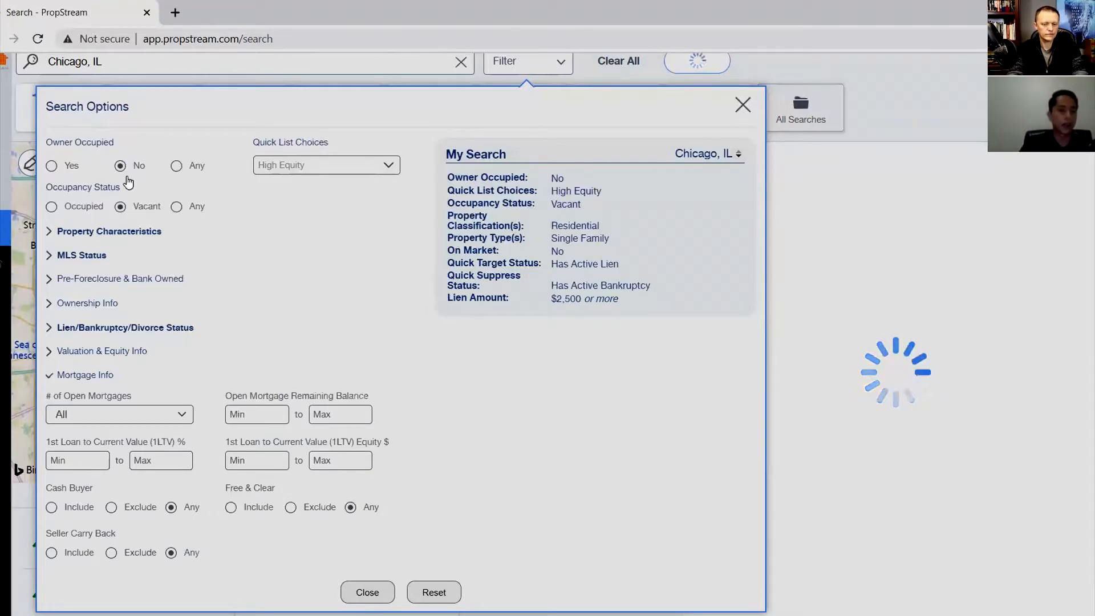
left_click(367, 592)
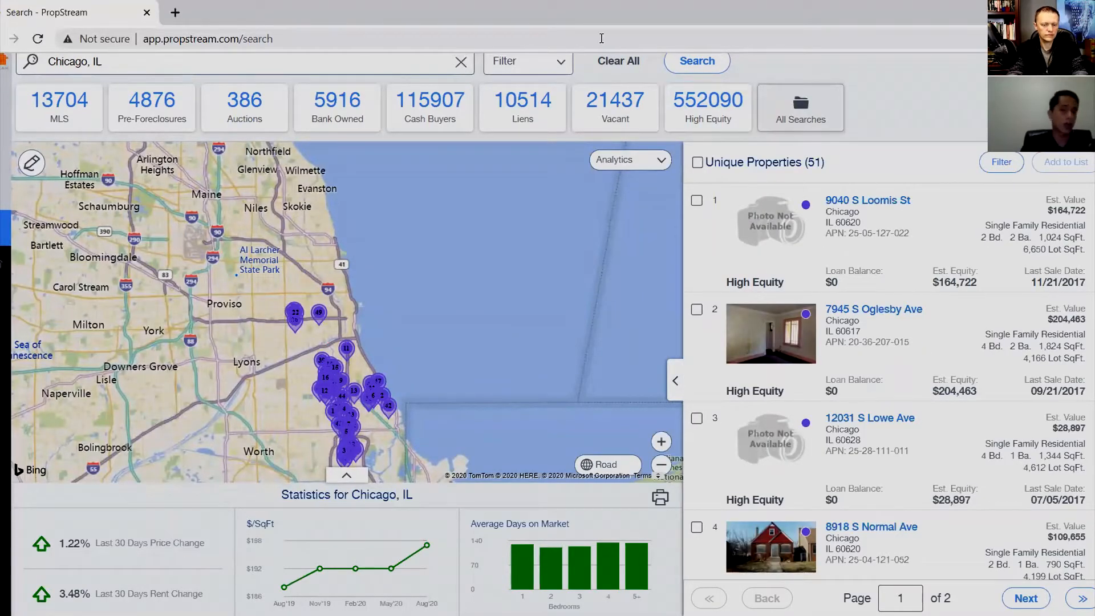
left_click(536, 67)
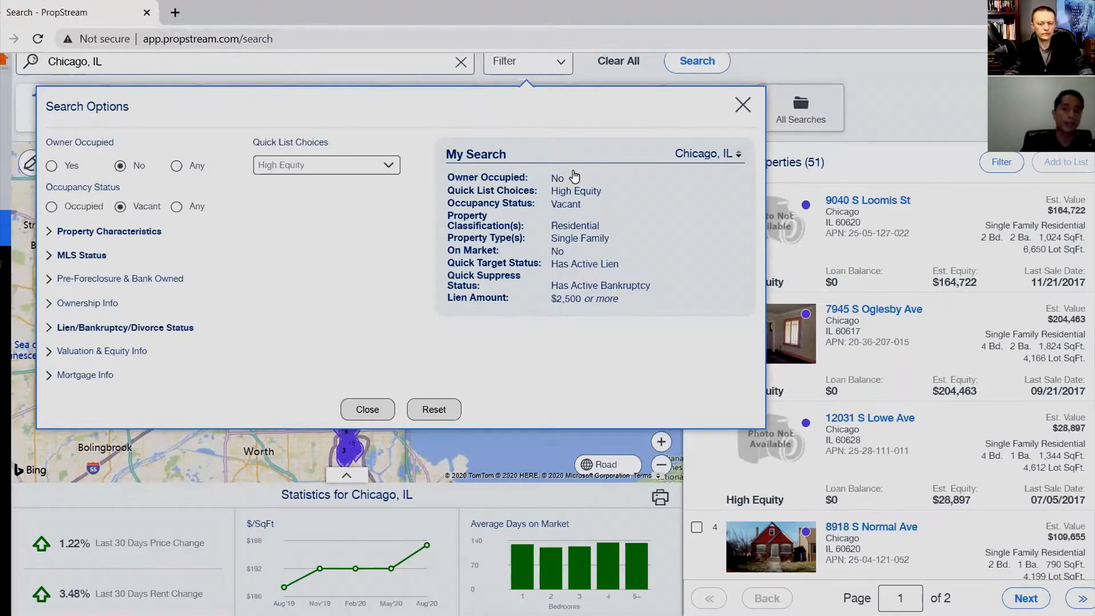
left_click(905, 100)
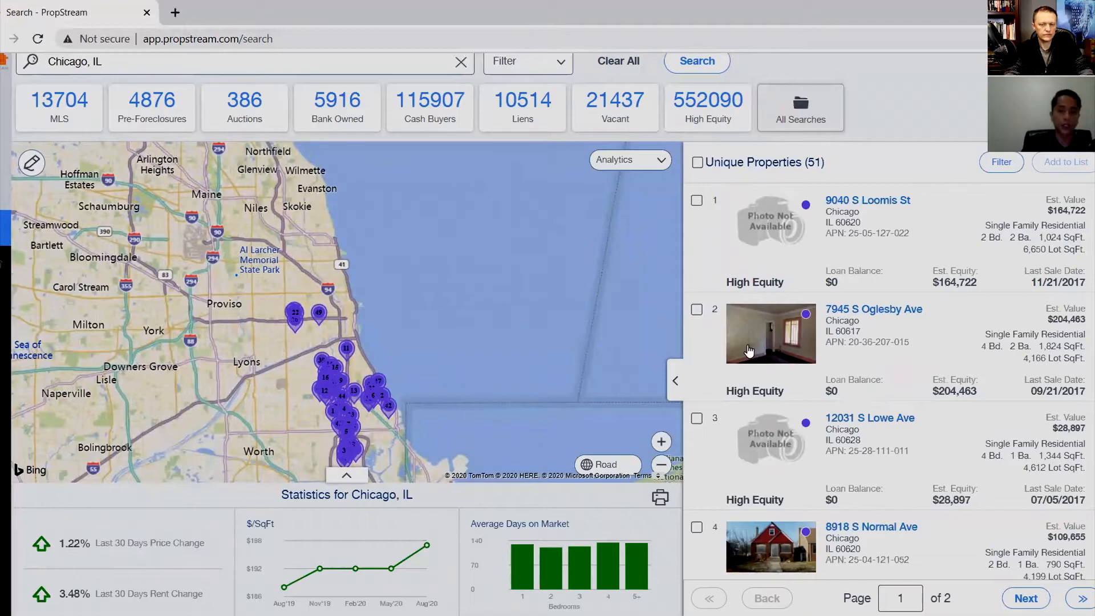
Open the first property in the results, examine its lien details, occupancy and owner status, and close its record
left_click(866, 208)
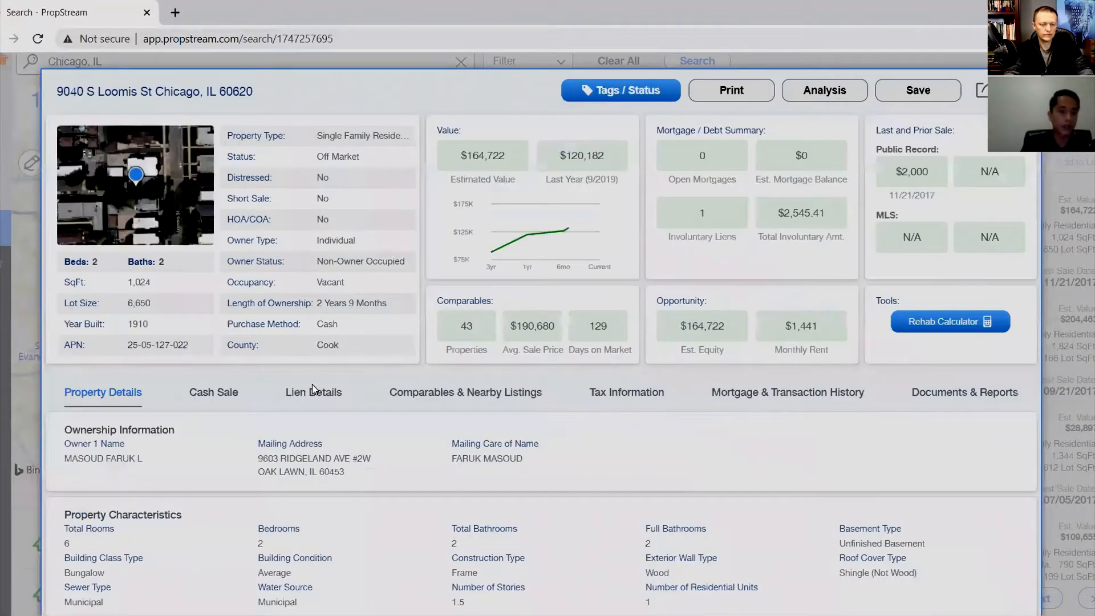
left_click(310, 390)
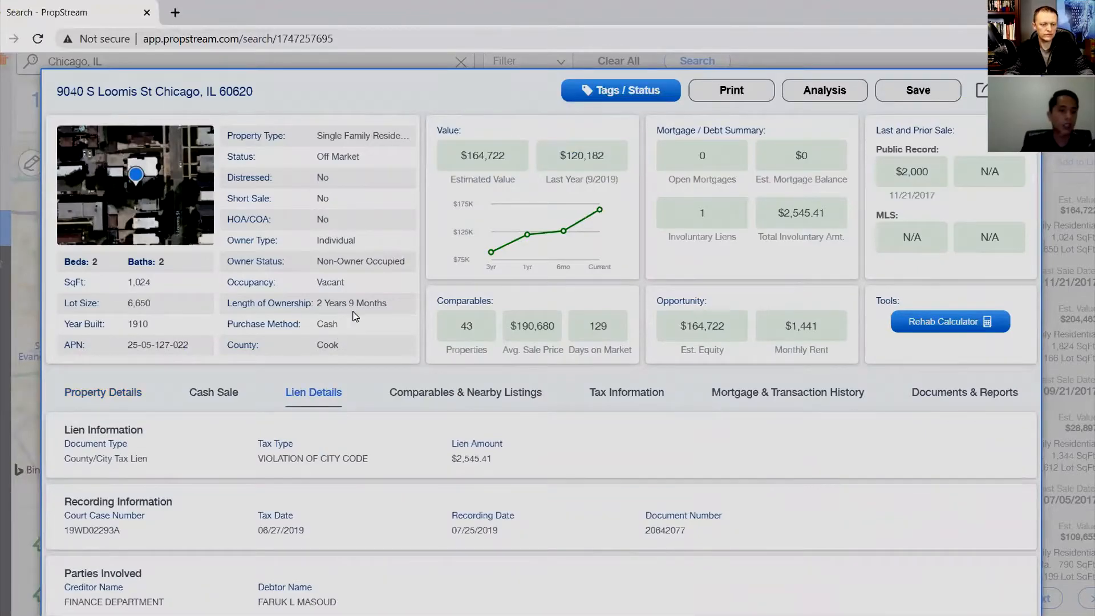
double_click(325, 284)
left_click_drag(328, 261, 395, 261)
left_click(1019, 90)
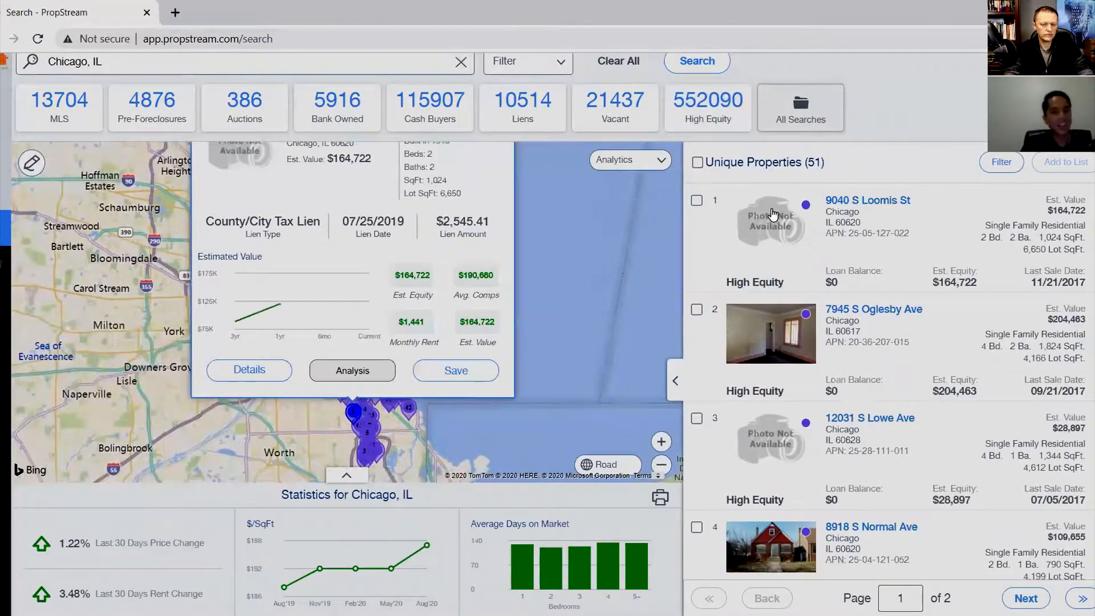
Select all results and try the existing and Create New marketing list options, cancelling without saving
left_click(698, 164)
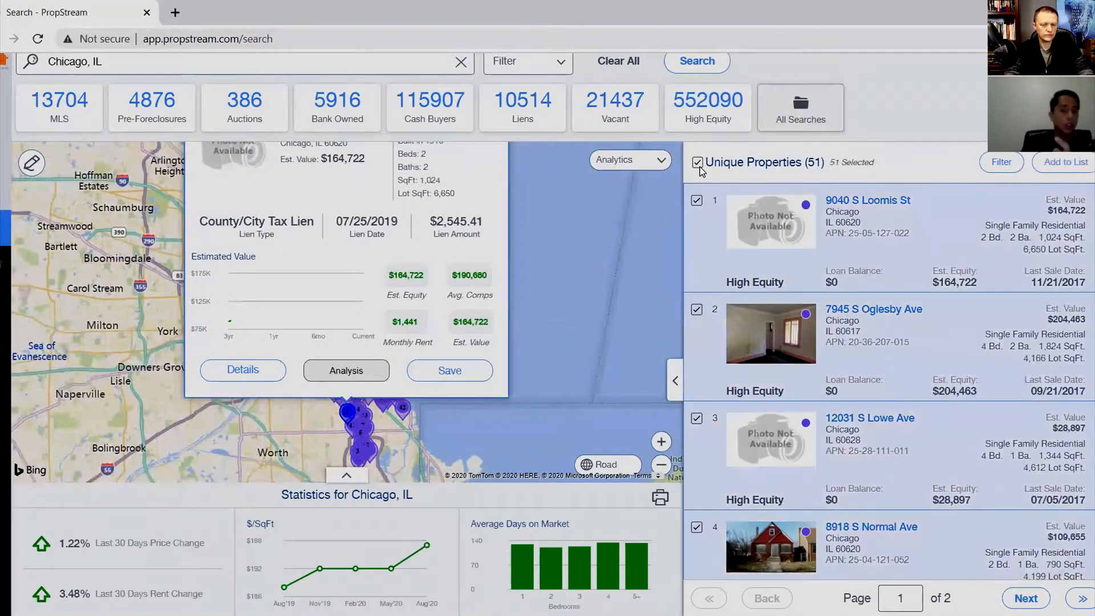
left_click(1058, 162)
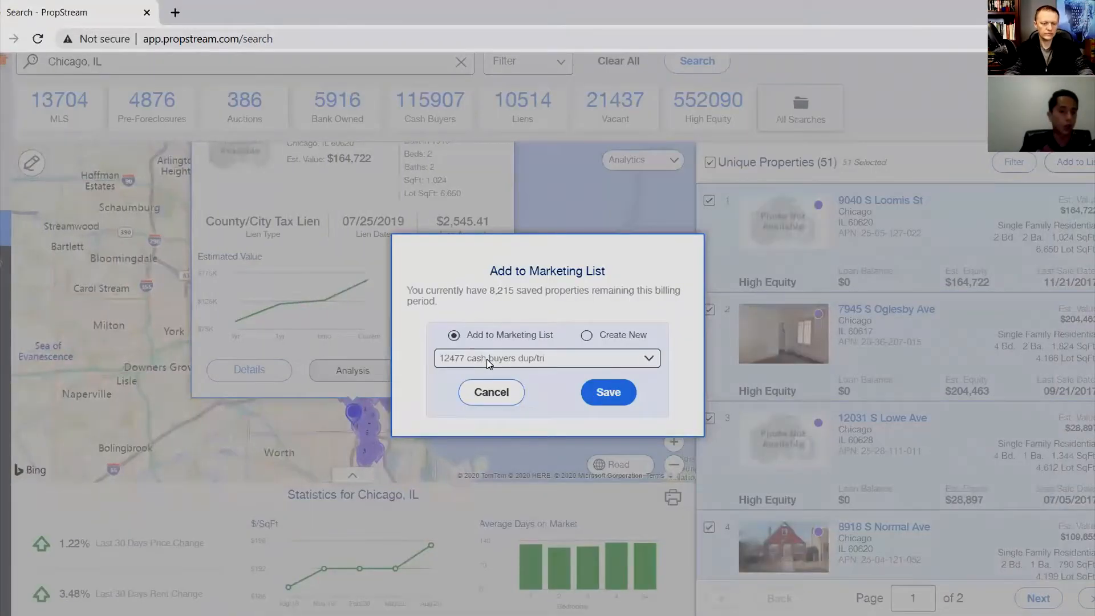
left_click(489, 362)
scroll(595, 335, "down", 1)
left_click(599, 353)
left_click(588, 335)
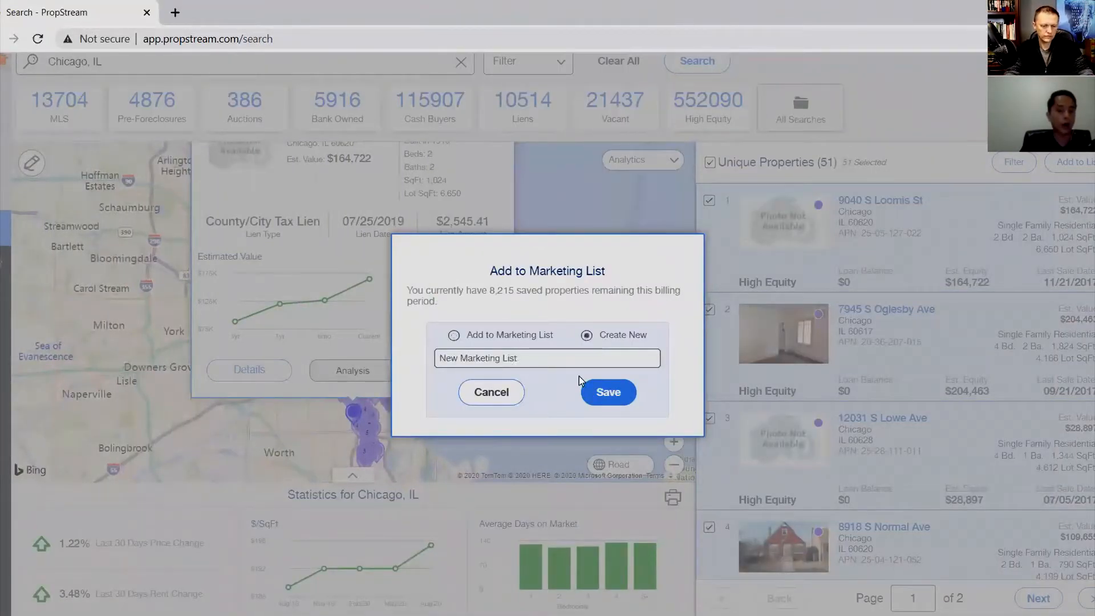
left_click(509, 392)
mouse_move(3, 280)
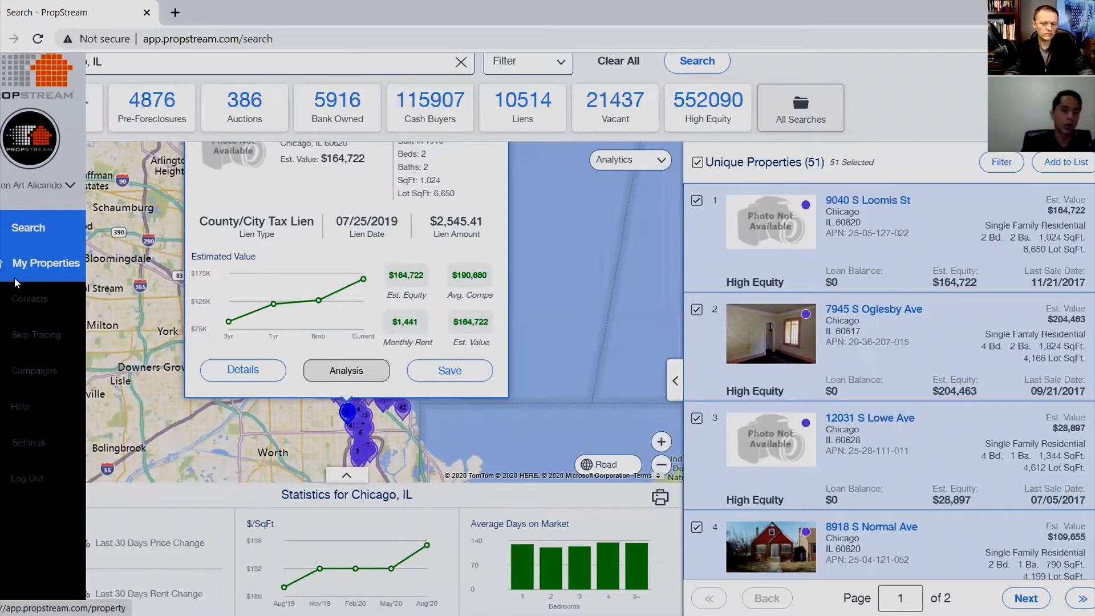
Clear the Chicago search with all its criteria and search Fulton County, GA from the recent searches
left_click(533, 66)
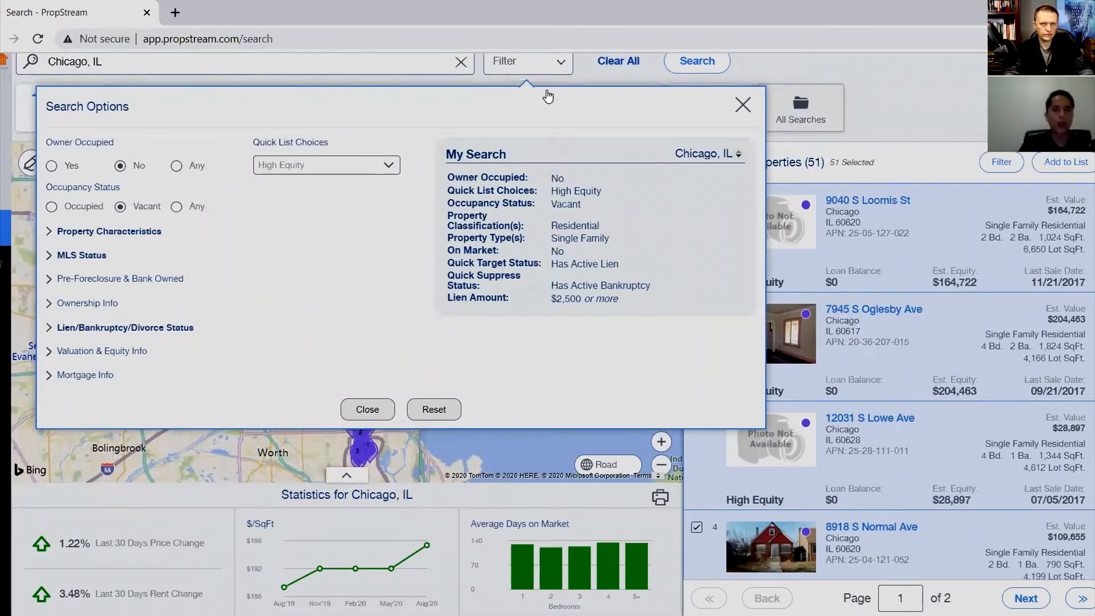
left_click(611, 65)
left_click(276, 70)
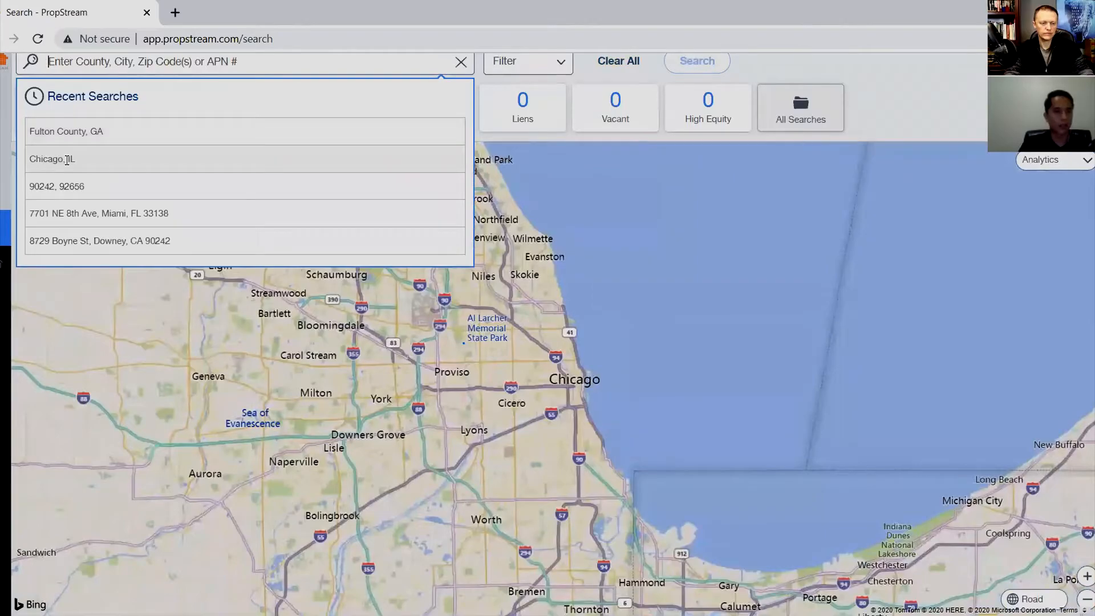
left_click(95, 132)
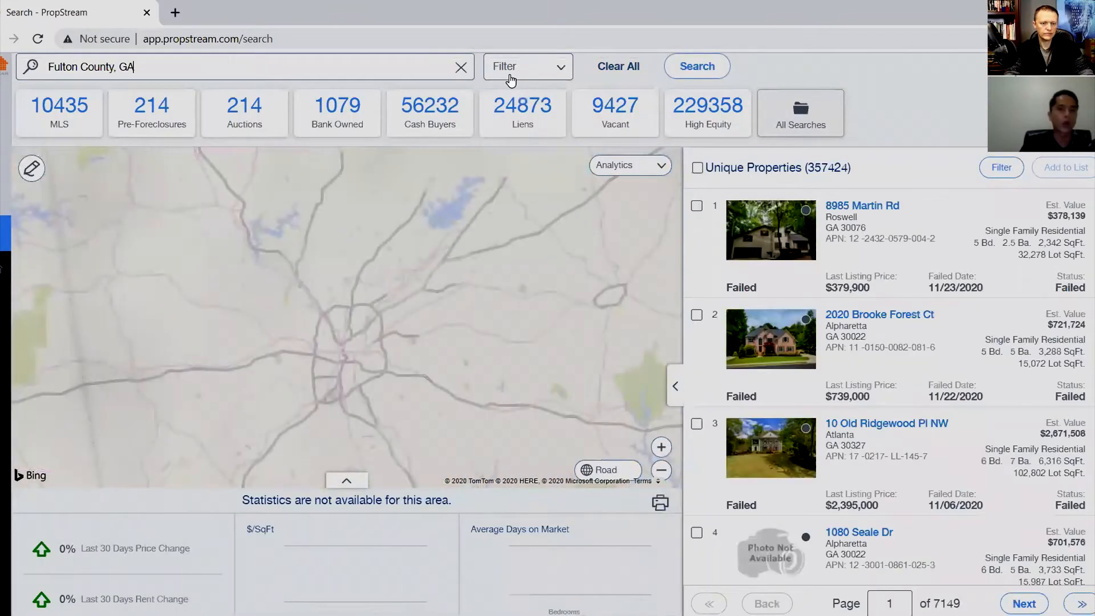
Set Owner Occupied to No and Occupancy Status to Occupied for Fulton County, leaving the Quick List Choices empty
left_click(510, 77)
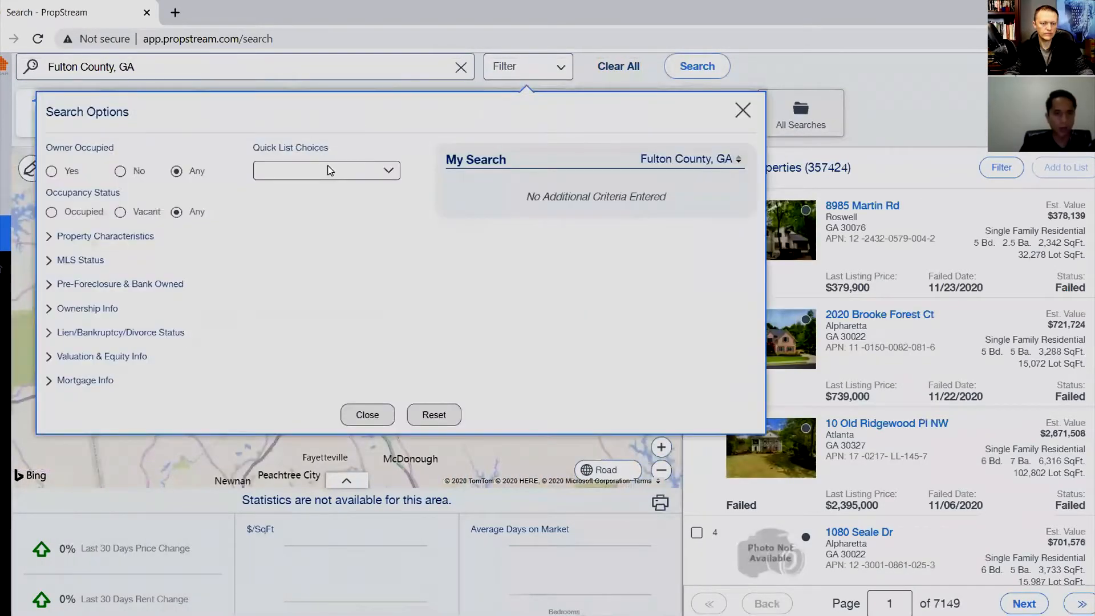
left_click(334, 170)
left_click(335, 184)
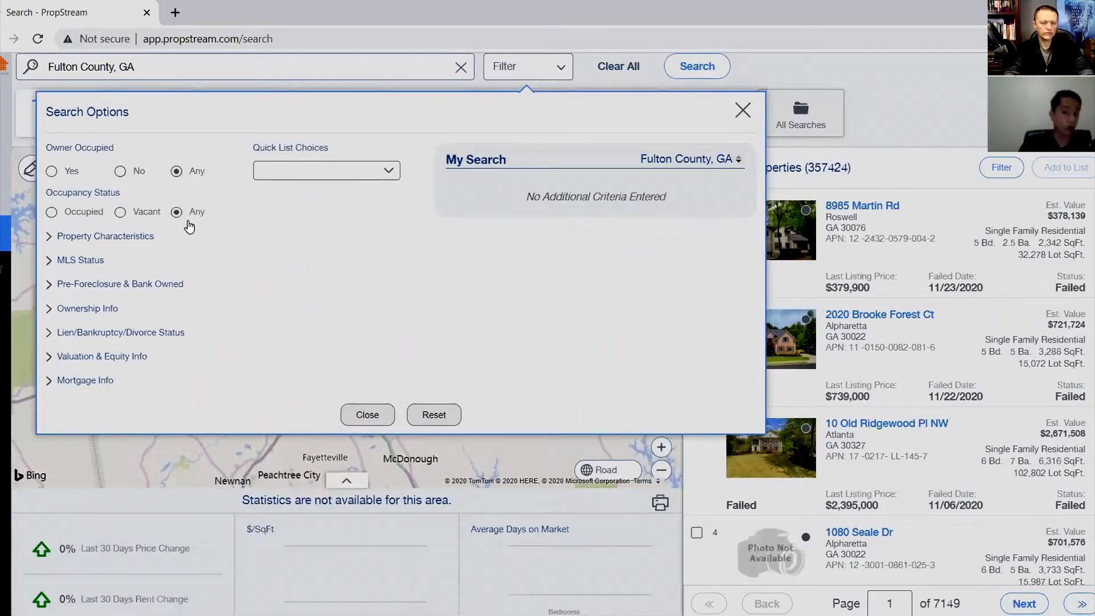
left_click(128, 172)
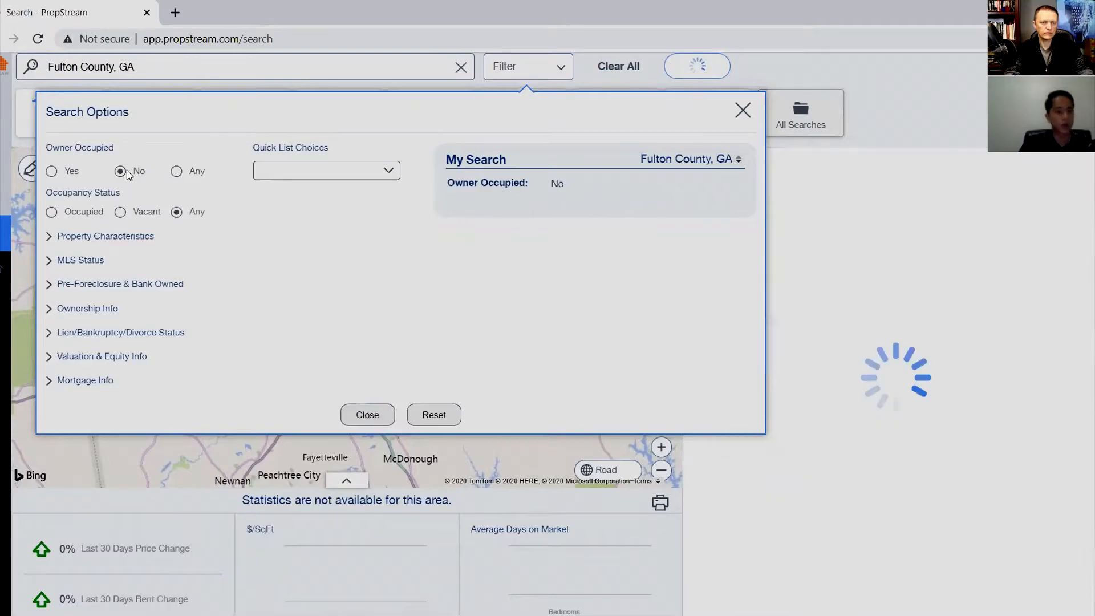
left_click(80, 212)
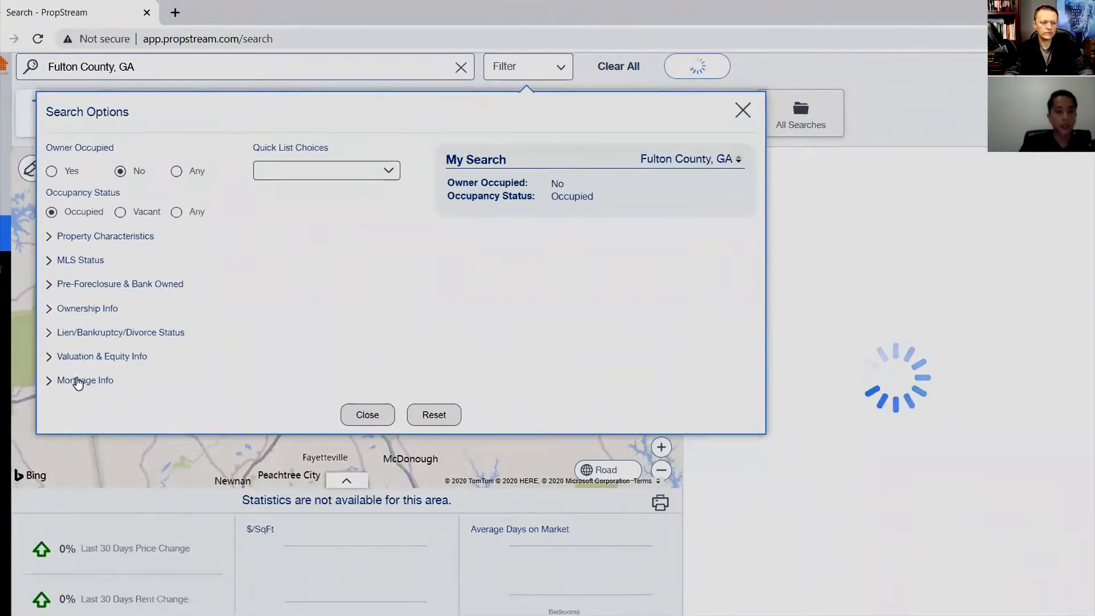
Limit the number of open mortgages to 1 or 2 in the mortgage criteria
left_click(78, 380)
left_click(97, 421)
left_click(165, 344)
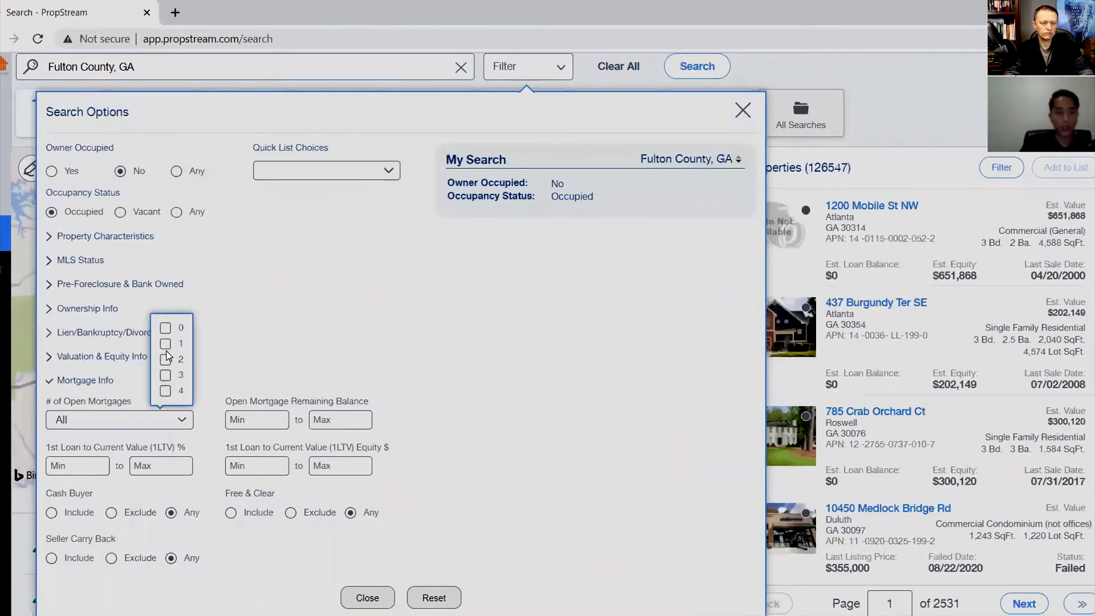
left_click(165, 360)
left_click(102, 388)
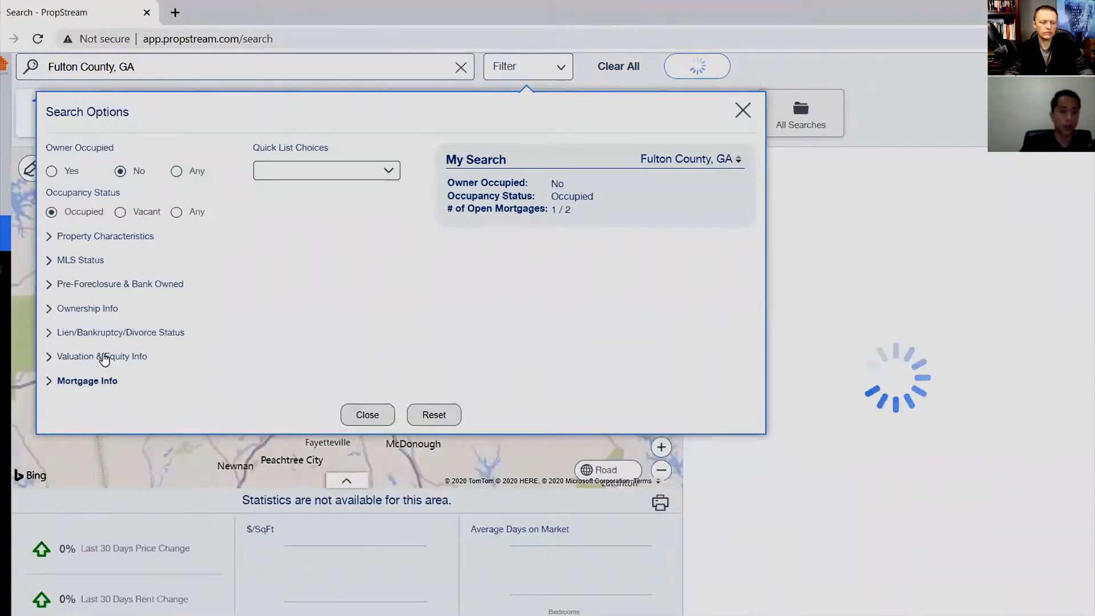
Set the Absentee Owner Location to Out of State and the Owner Type to Individual in the ownership criteria
left_click(98, 309)
left_click(112, 445)
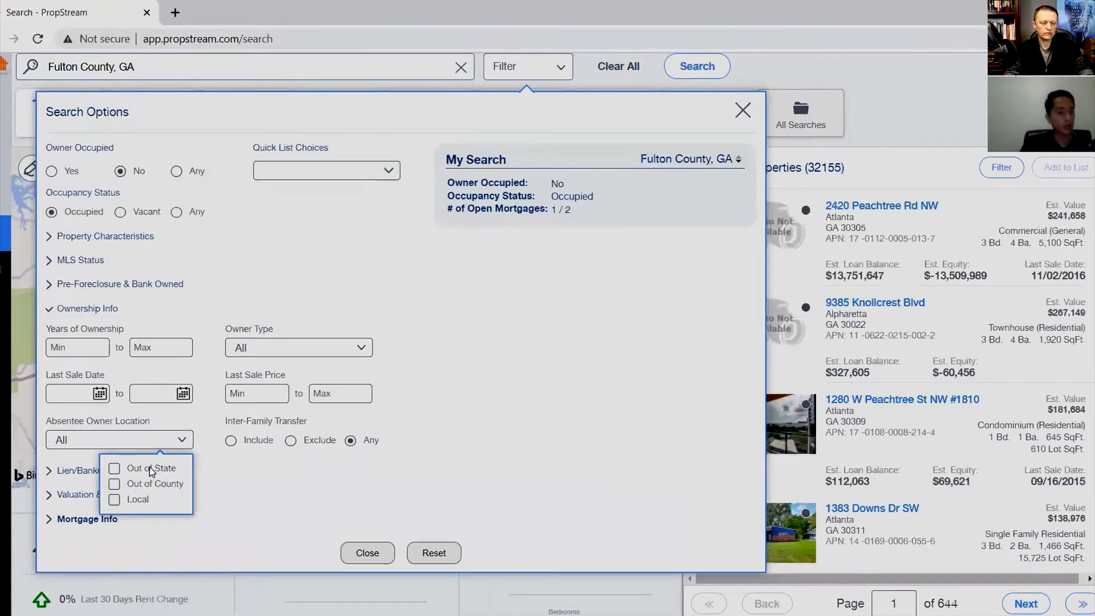
left_click(149, 466)
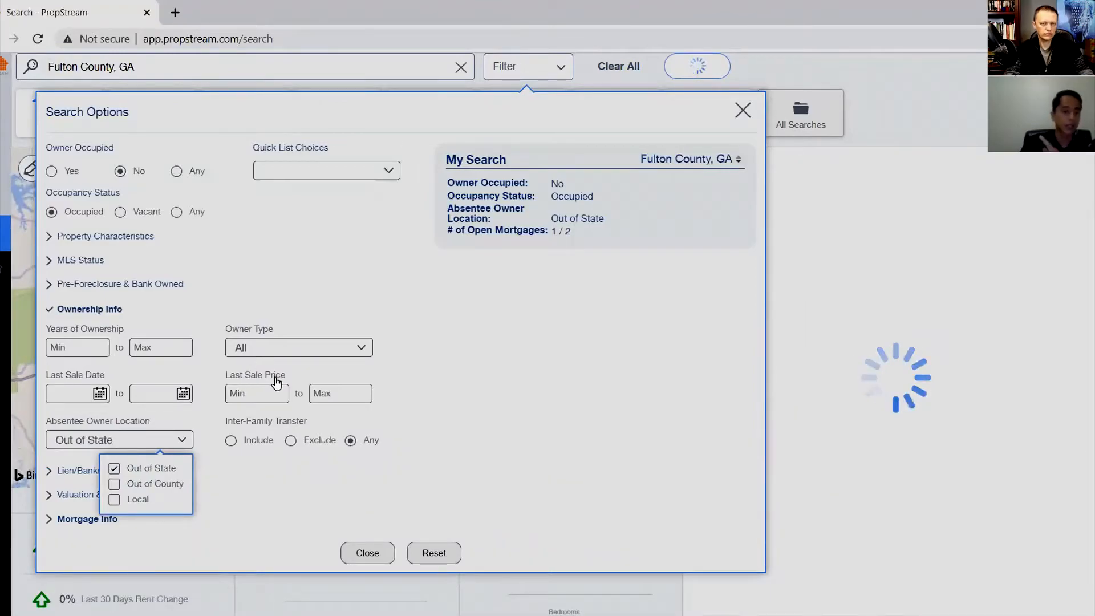
left_click(251, 350)
left_click(309, 377)
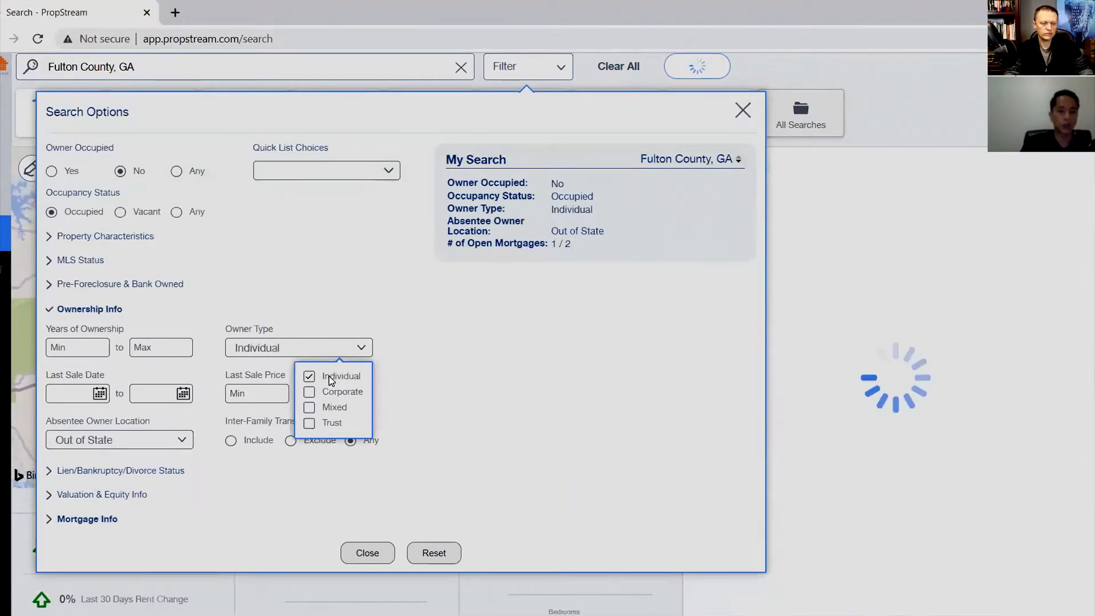
Set the minimum Years of Ownership to 10 and include properties with unknown sale dates
left_click(68, 350)
type("10")
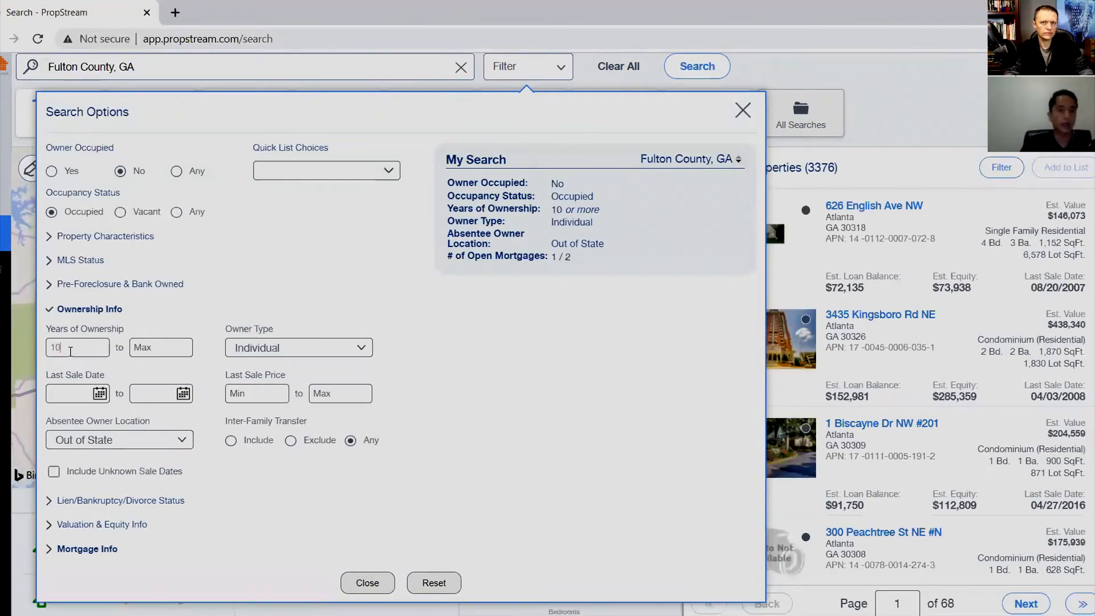
left_click(296, 287)
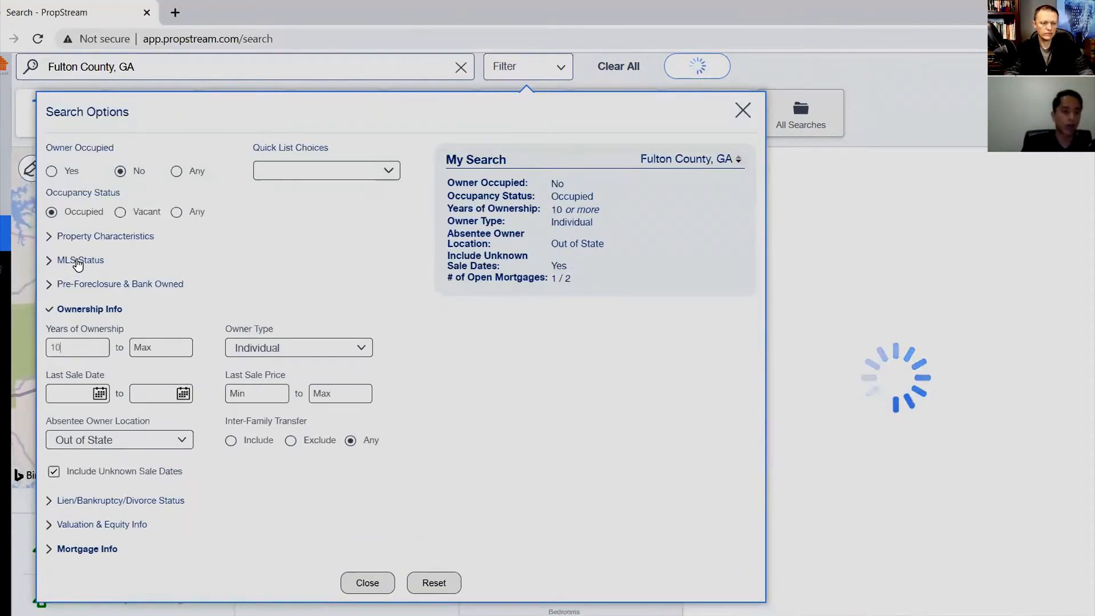
Narrow the Fulton County search by MLS status, close the search options, and highlight the number of unique properties
left_click(78, 261)
left_click(286, 300)
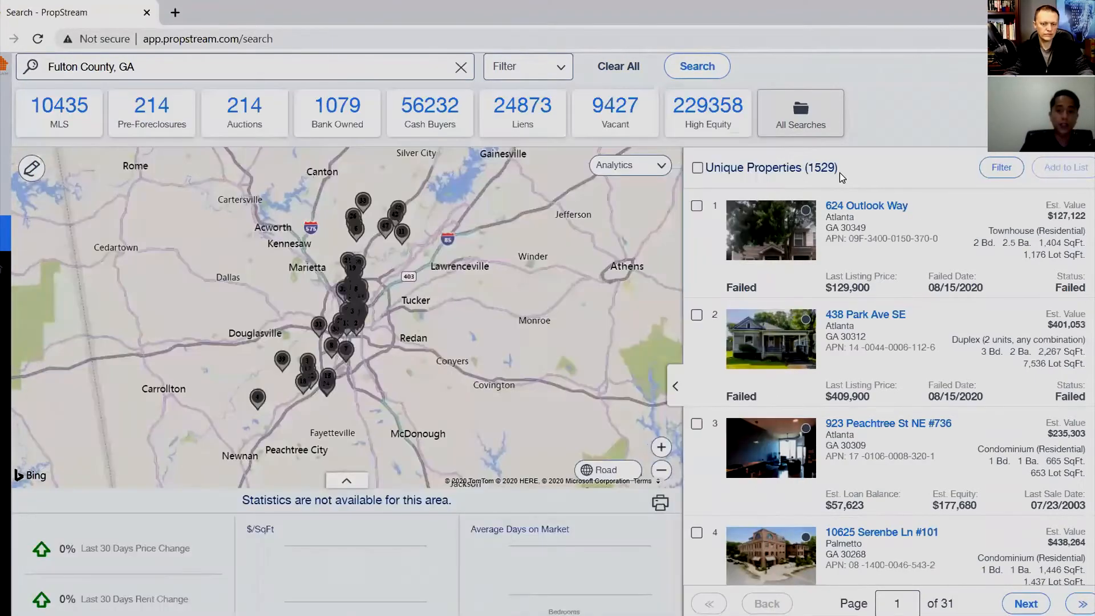
double_click(810, 168)
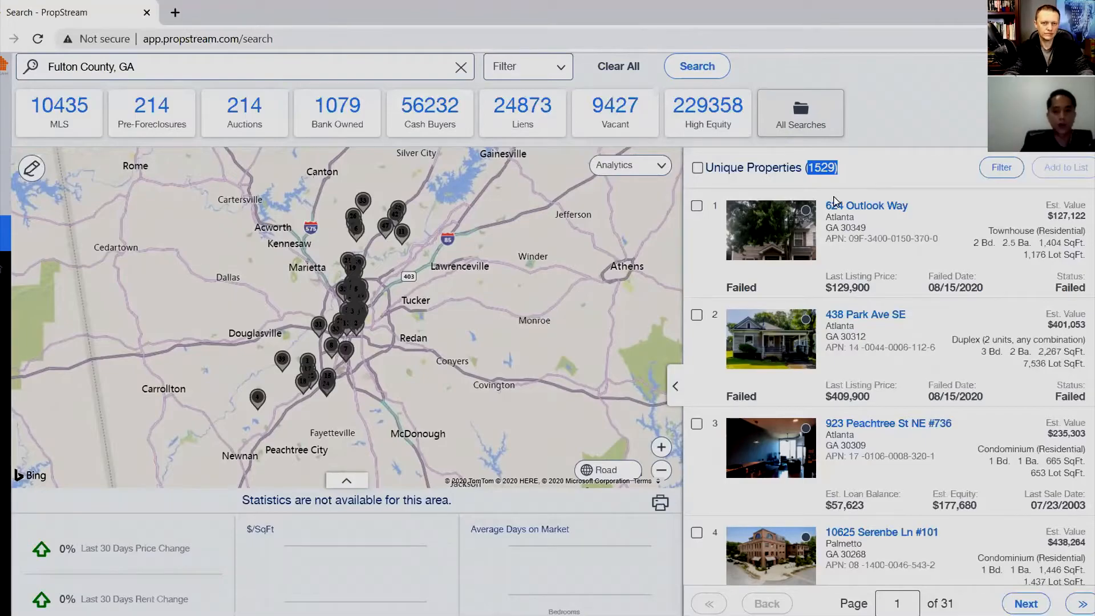
Reset the search criteria, clear the current search, and search Fulton County, GA again
left_click(561, 66)
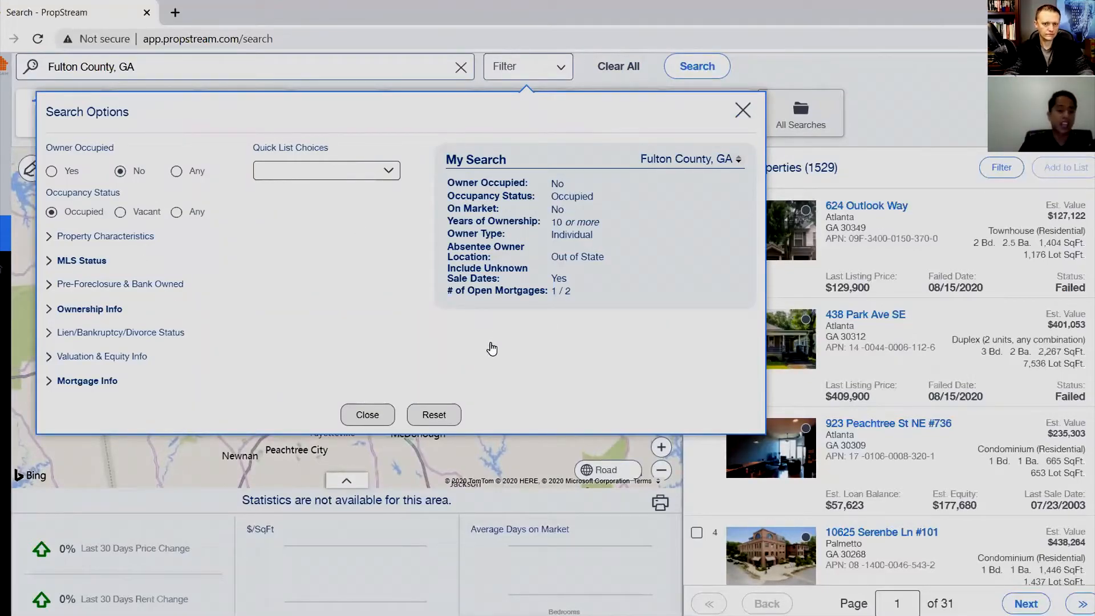
left_click(434, 415)
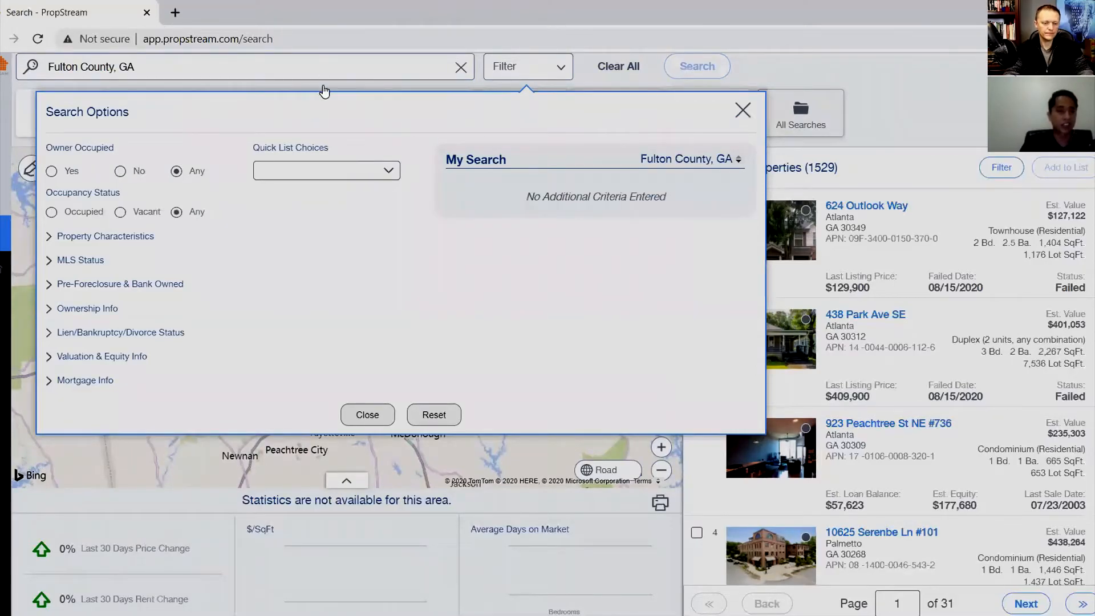
left_click(618, 66)
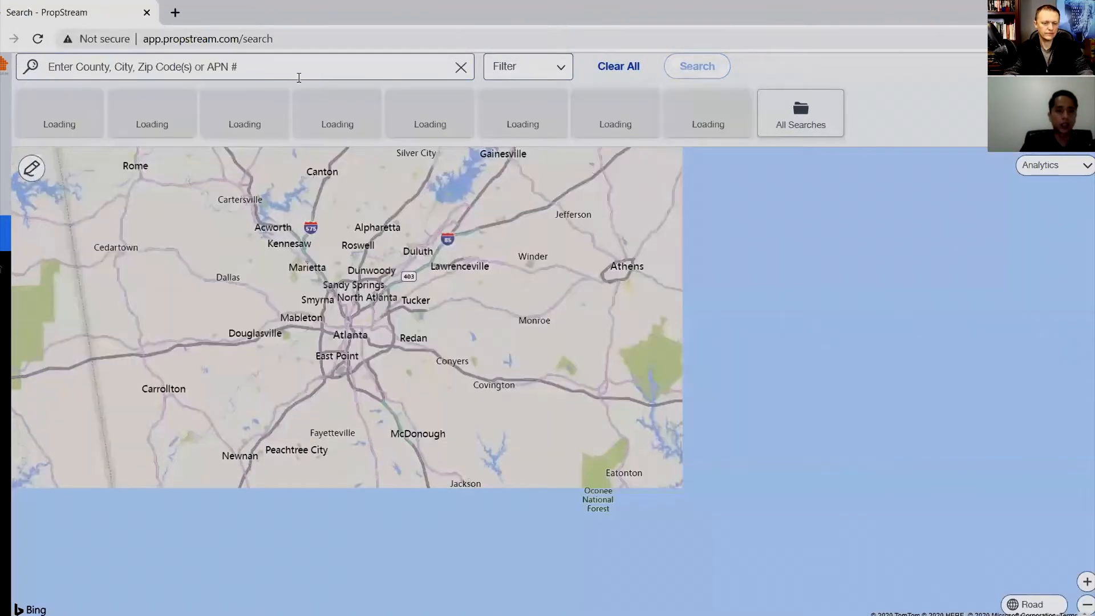
left_click(321, 73)
left_click(140, 136)
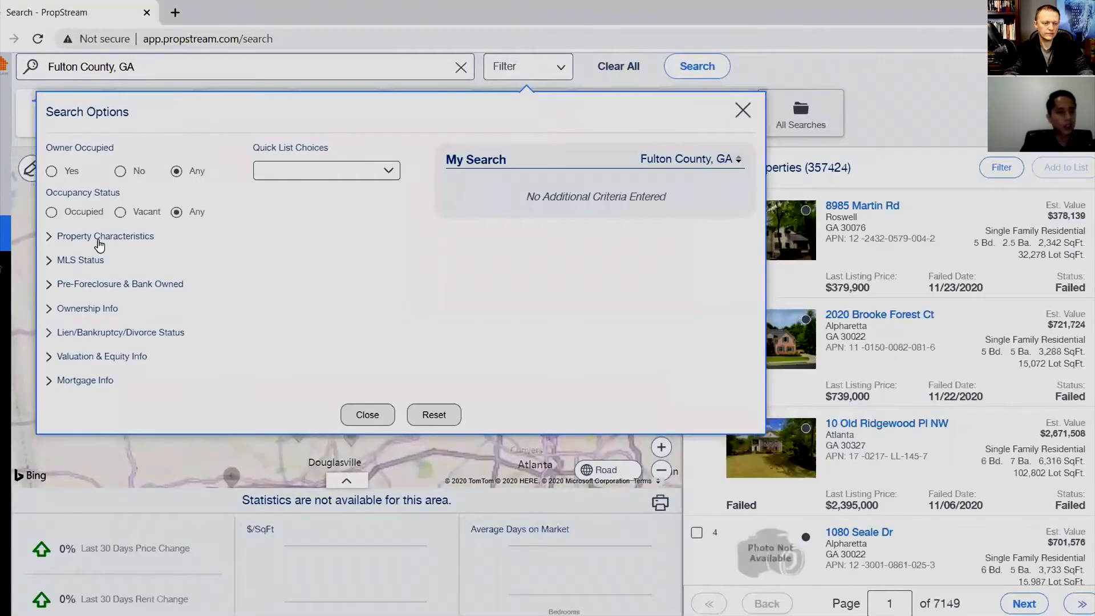
Set the Property Classification to Residential and the Property Type to Single Family in the property characteristics
left_click(104, 236)
left_click(149, 279)
left_click(168, 305)
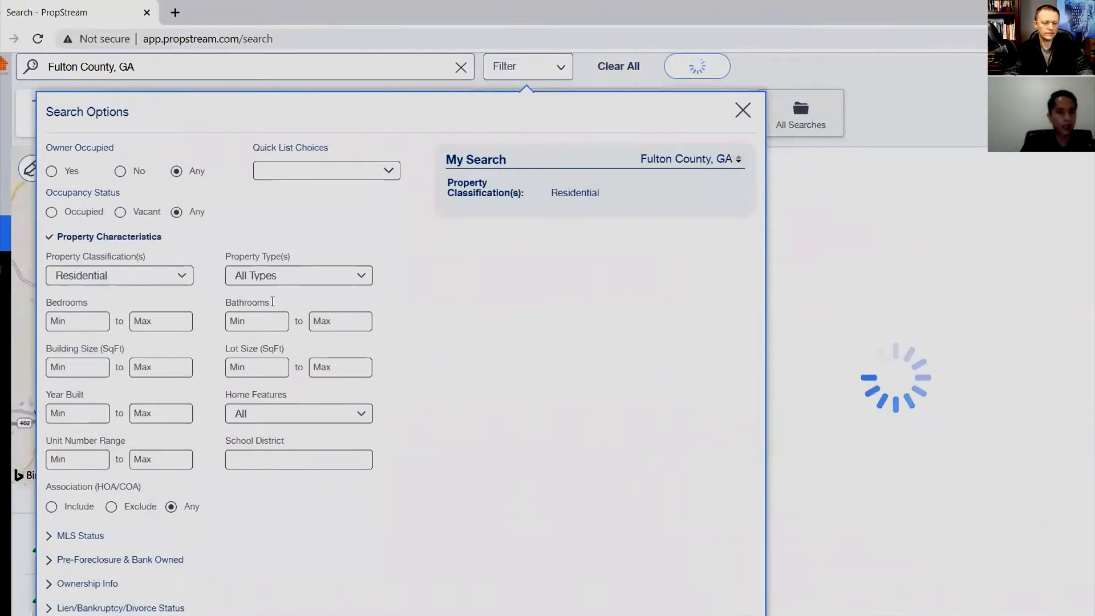
left_click(273, 275)
left_click(164, 329)
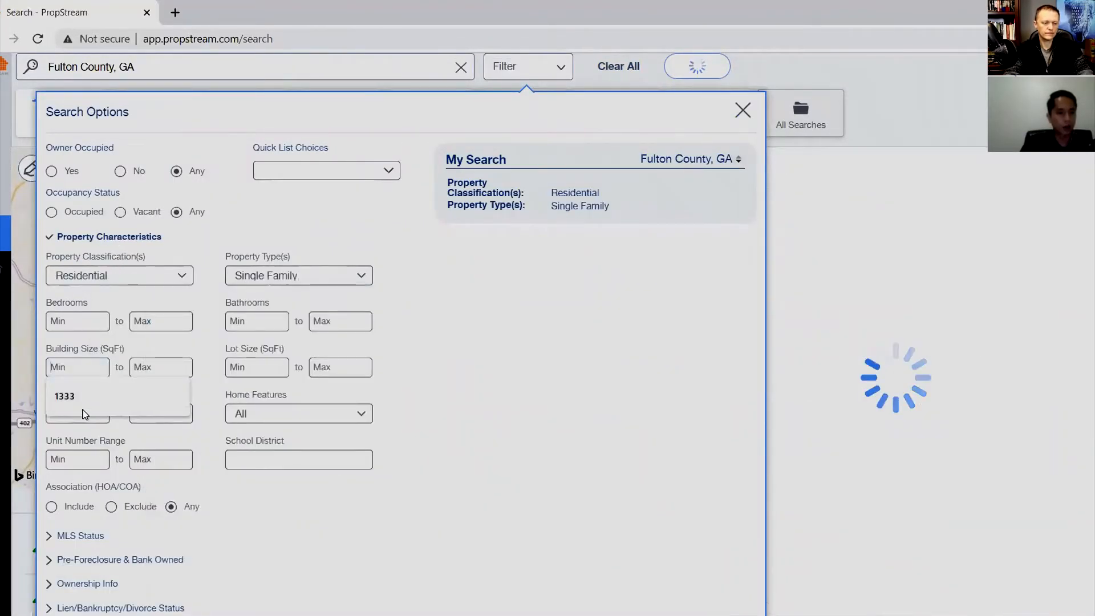
Limit the Year Built range to 1940 through 1960
left_click(90, 406)
type("1940")
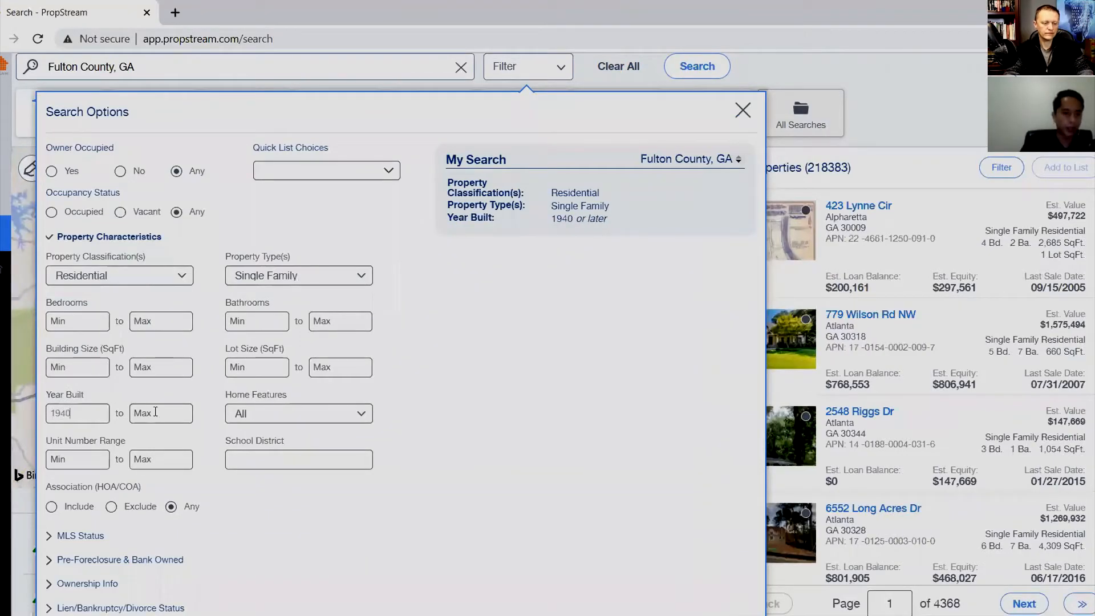
left_click(180, 413)
type("1960")
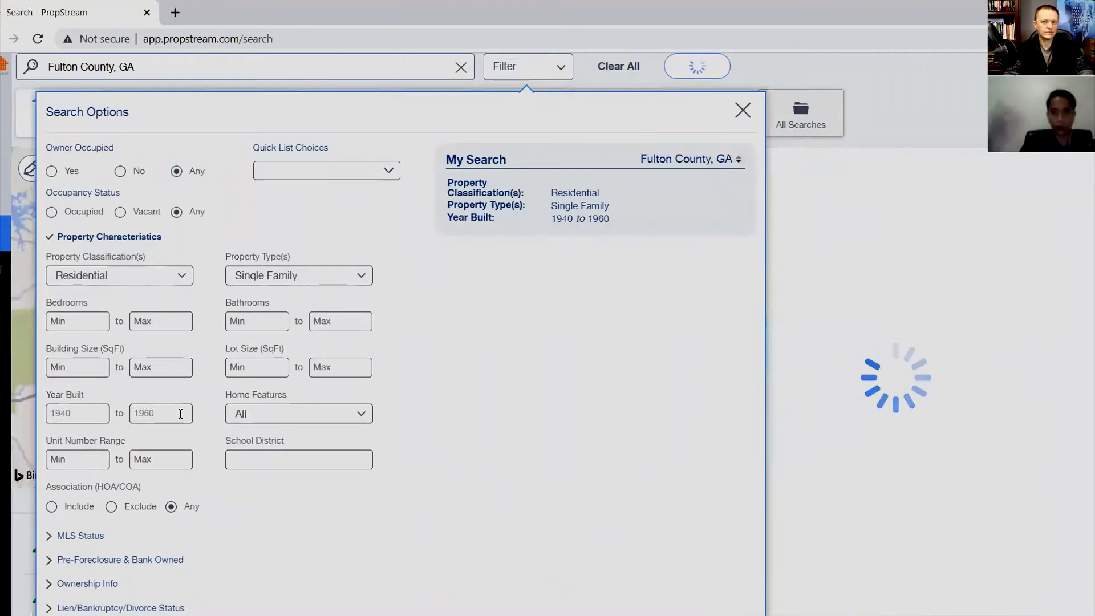
Set the Owner Type to Individual and the Absentee Owner Location to Out of State in the ownership criteria
left_click(105, 579)
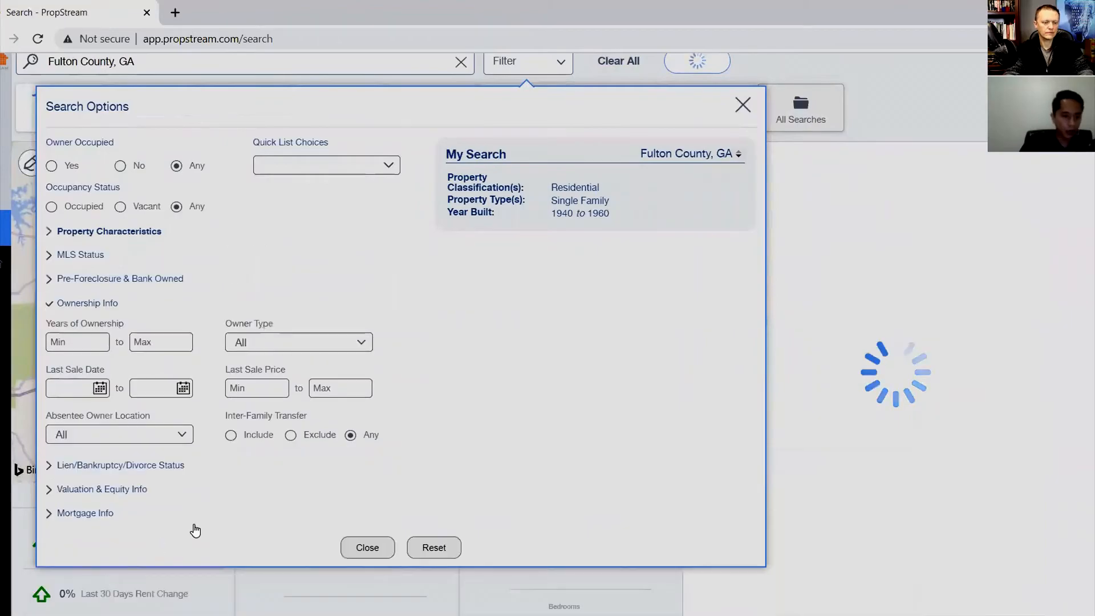
left_click(285, 349)
left_click(334, 371)
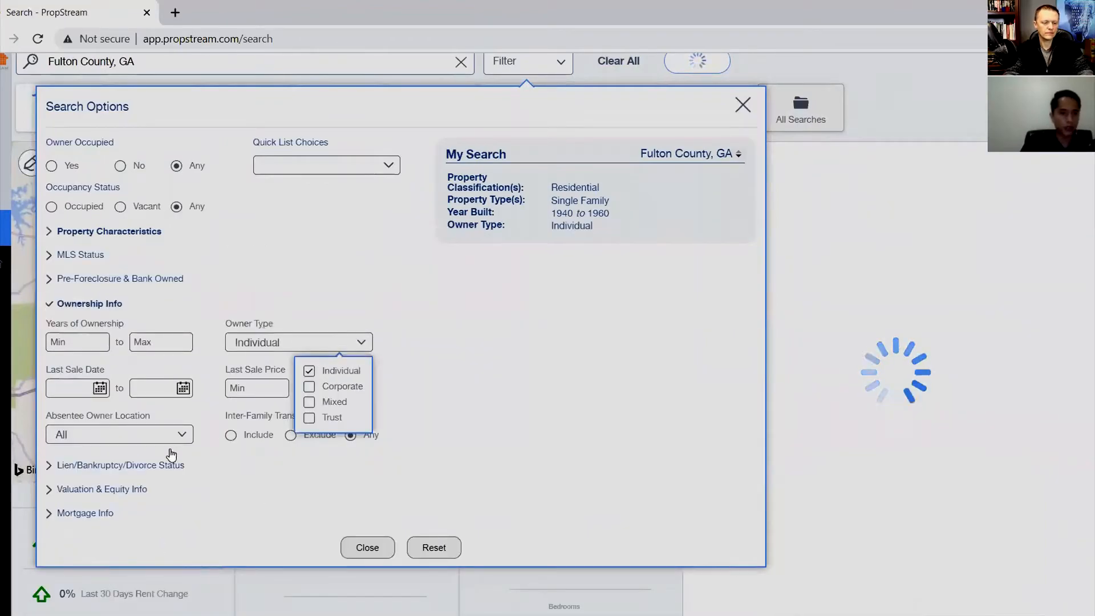
left_click(120, 439)
left_click(147, 469)
left_click(334, 494)
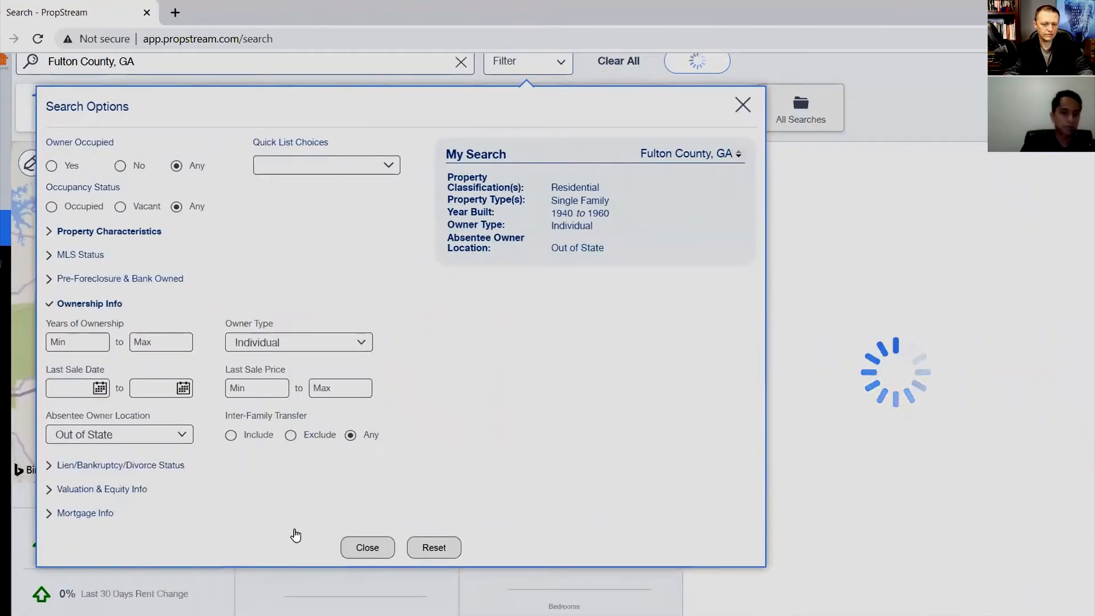
Set Free & Clear to Include in the mortgage criteria, close the search options, and browse the matching properties
left_click(88, 525)
left_click(264, 508)
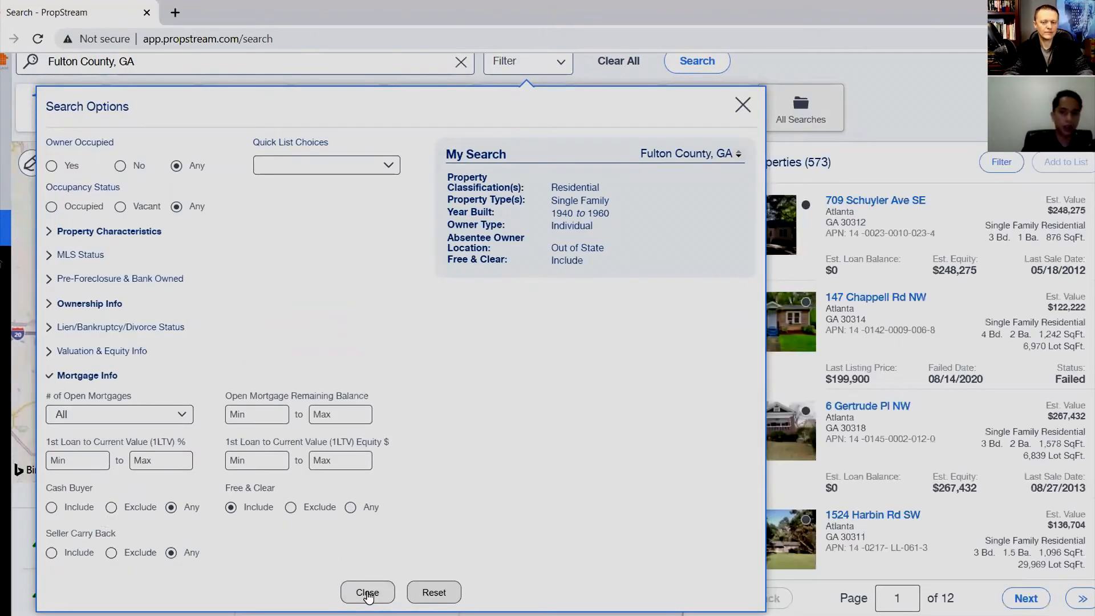
left_click(1012, 375)
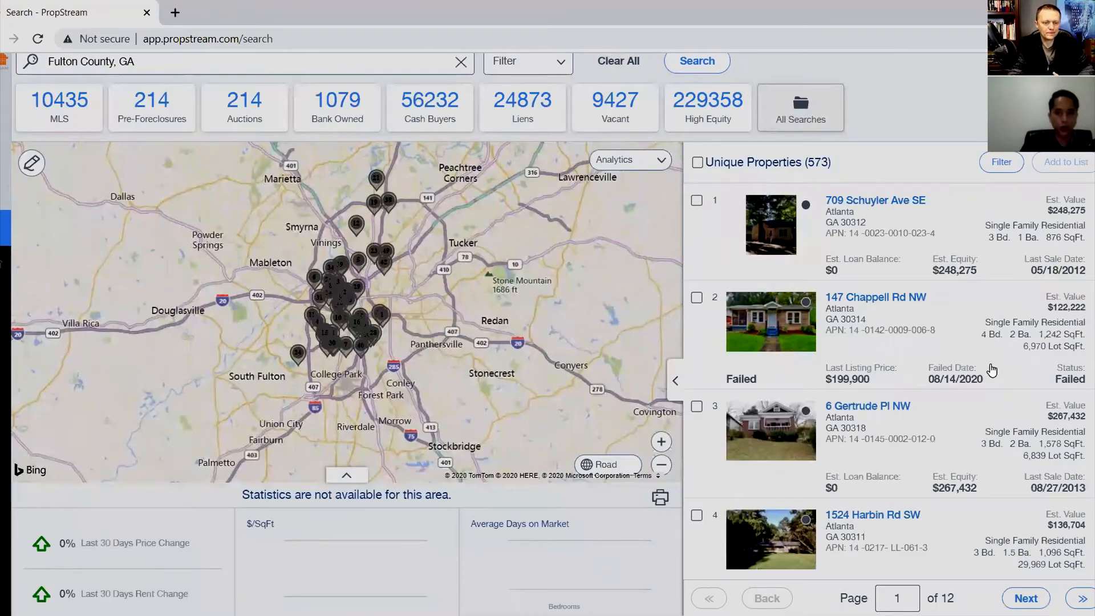
scroll(890, 319, "down", 5)
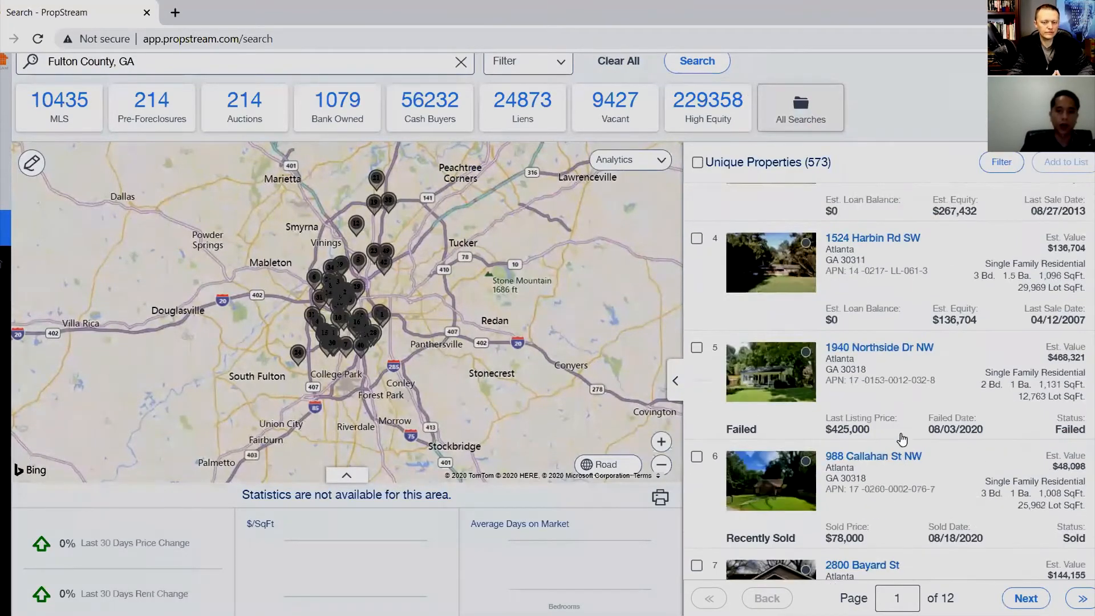
scroll(898, 448, "down", 4)
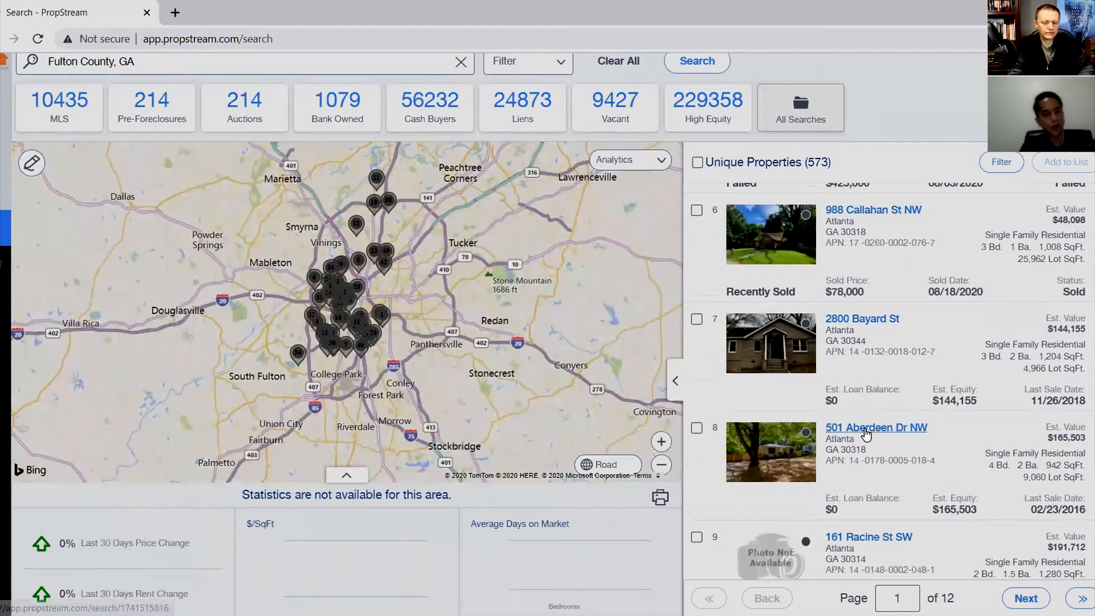